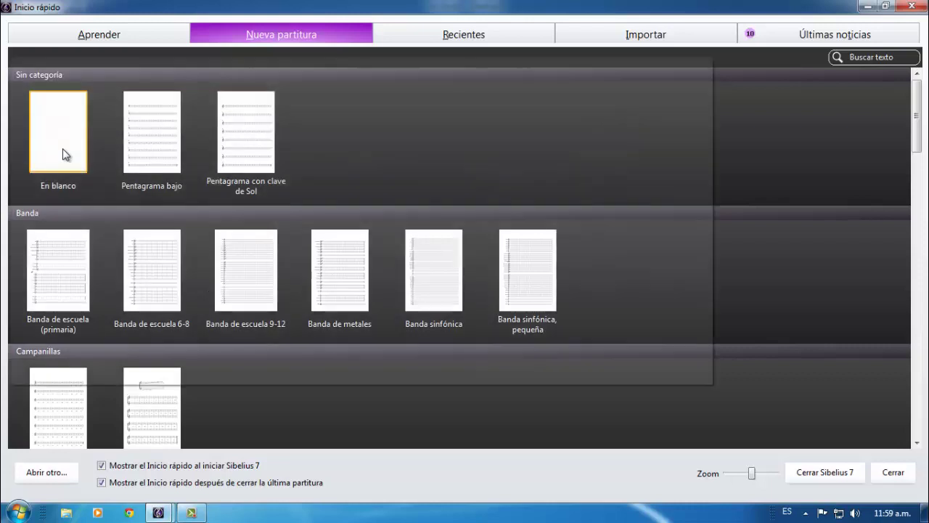
# Add Xilófono from the Percusión con afinación family as the blank score's instrument
pyautogui.click(796, 167)
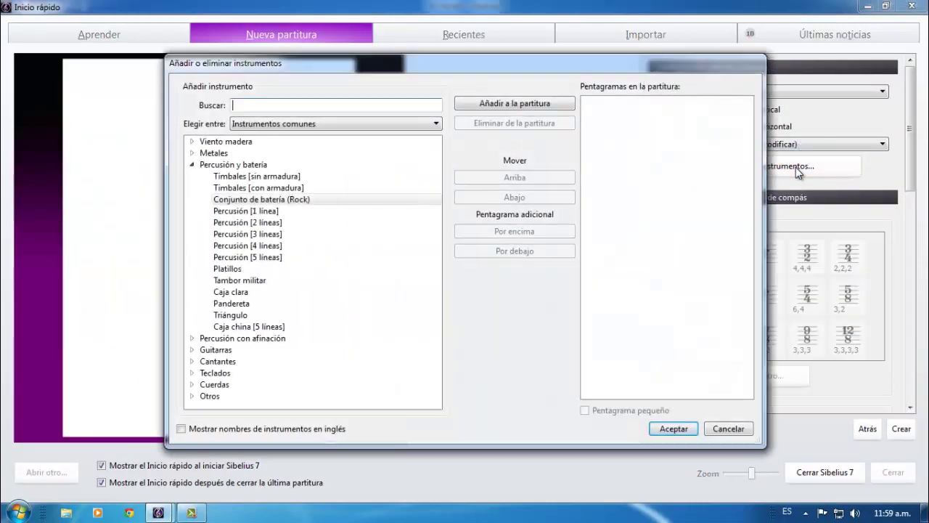
pyautogui.click(194, 165)
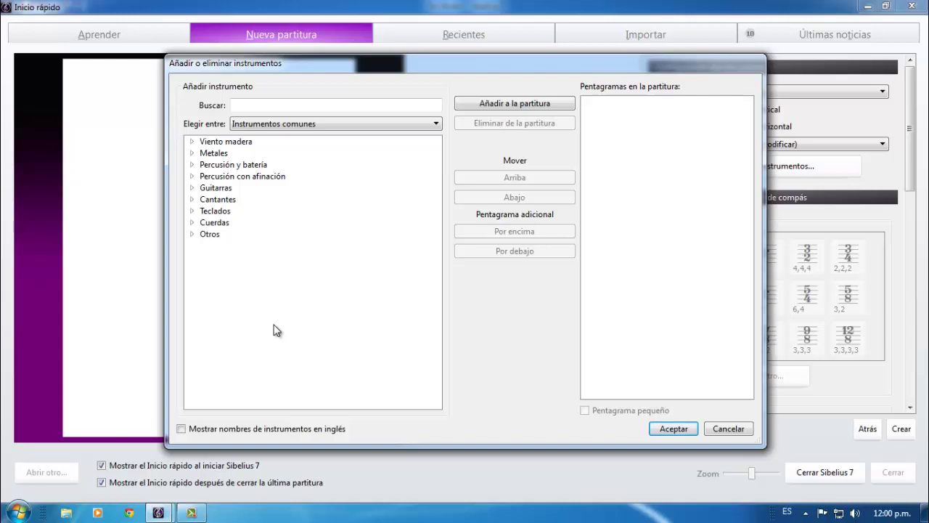
pyautogui.click(192, 176)
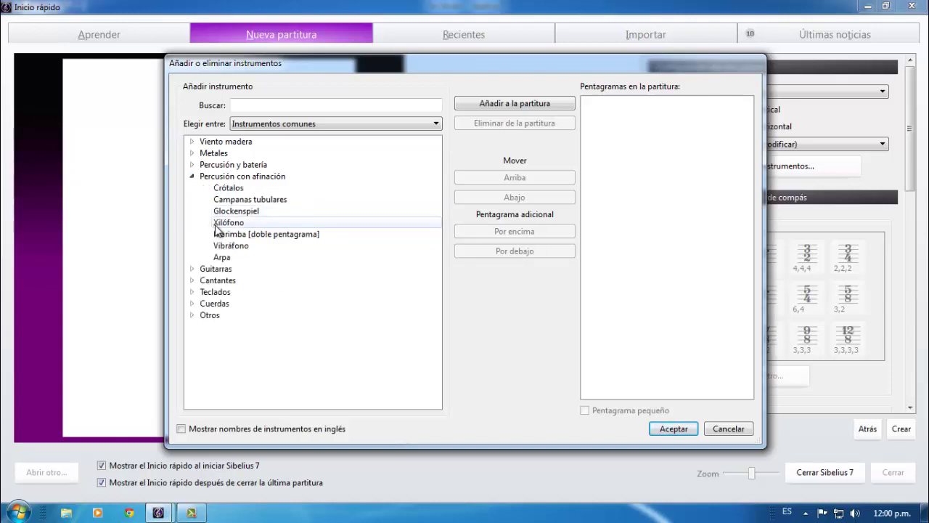
pyautogui.click(217, 225)
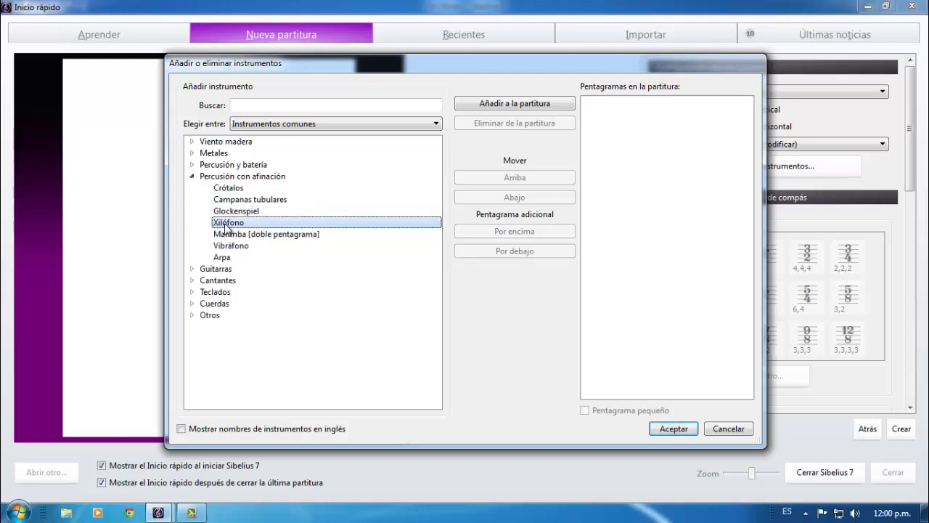
pyautogui.click(544, 103)
pyautogui.click(681, 427)
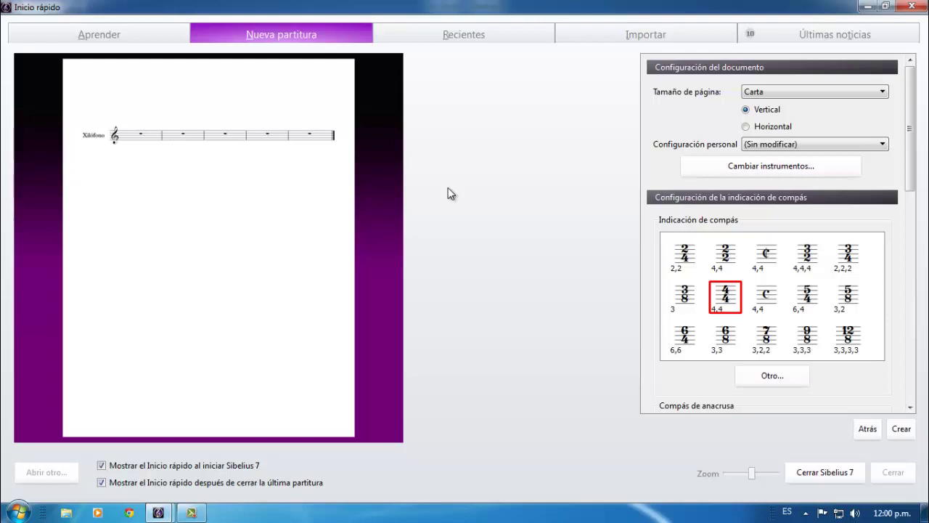
pyautogui.scroll(-3, 797, 205)
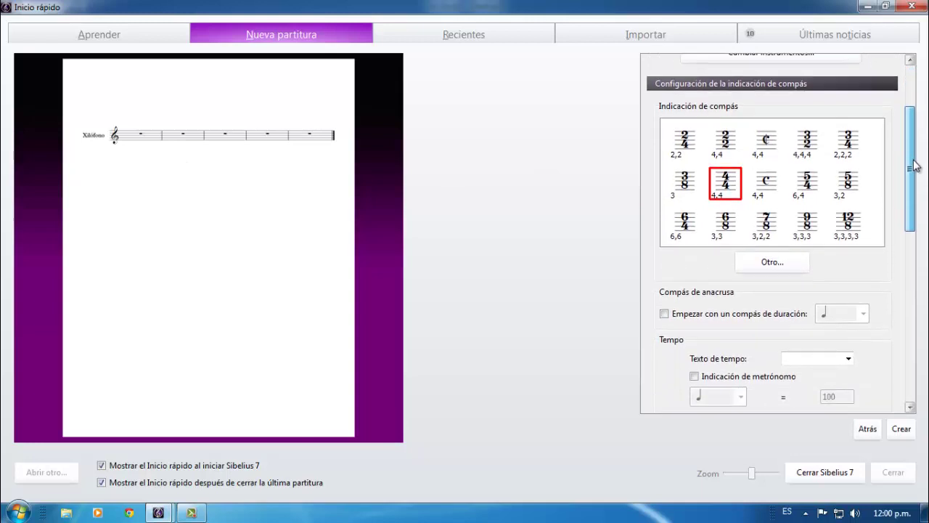
pyautogui.scroll(-3, 742, 262)
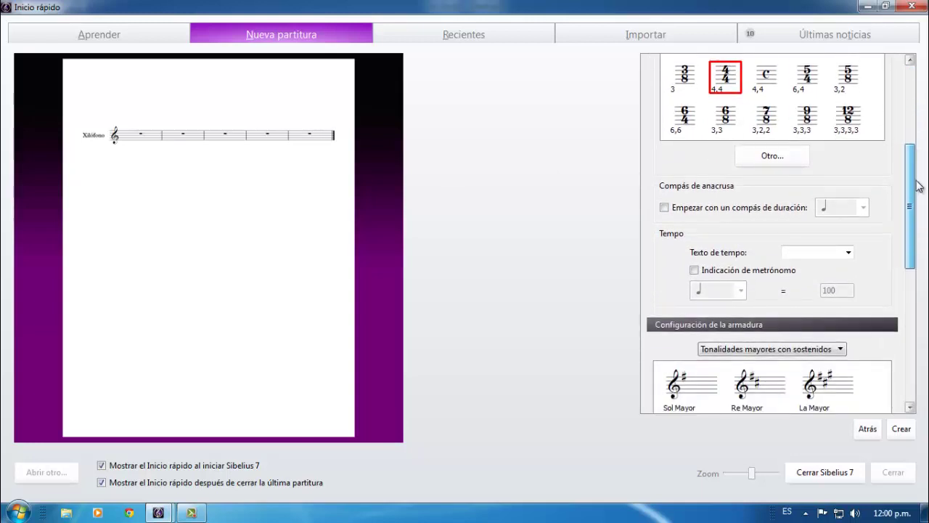
pyautogui.moveTo(909, 200); pyautogui.dragTo(909, 251)
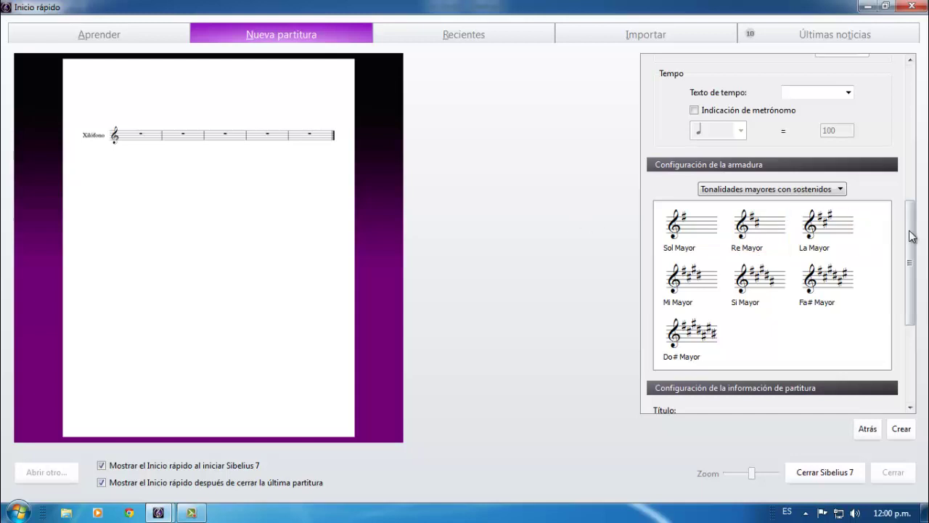
pyautogui.moveTo(909, 237); pyautogui.dragTo(908, 83)
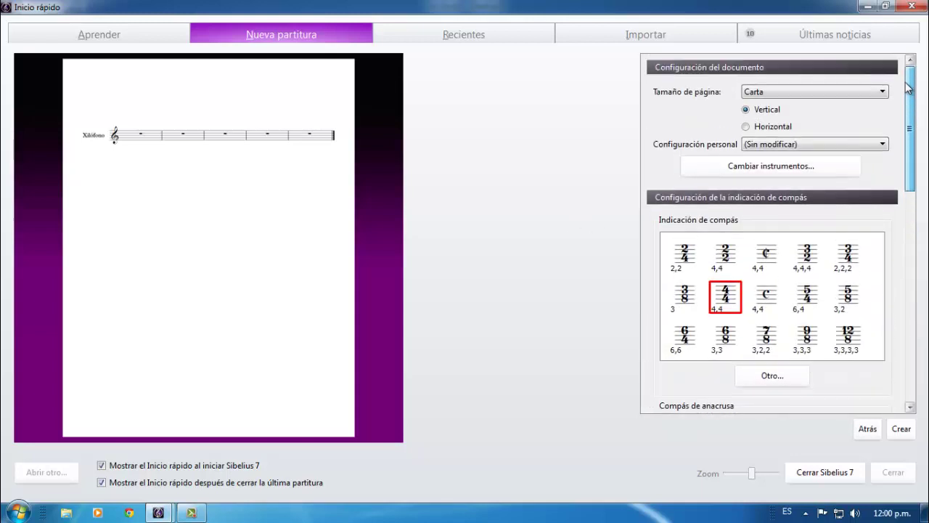
# Replace the Xilófono with Conjunto de batería (Rock) from the Percusión y batería family in the score's instruments
pyautogui.click(832, 162)
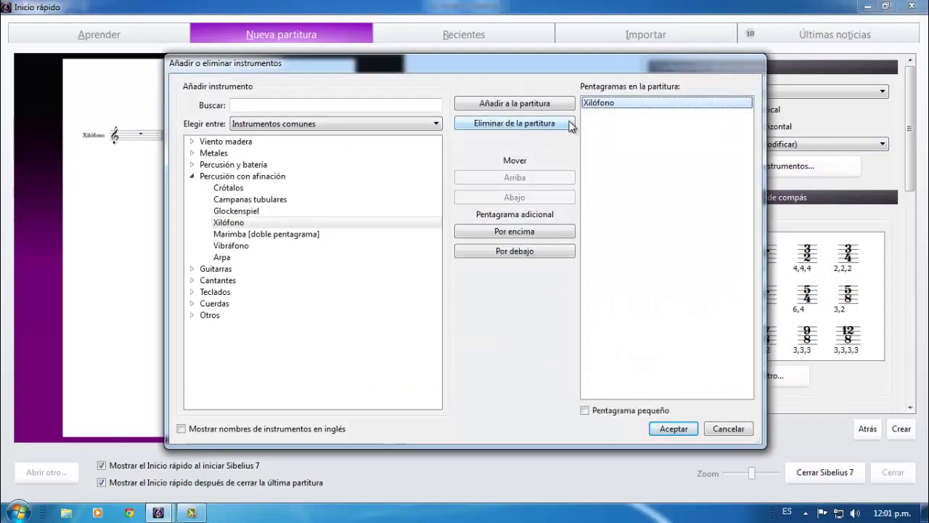
pyautogui.click(570, 126)
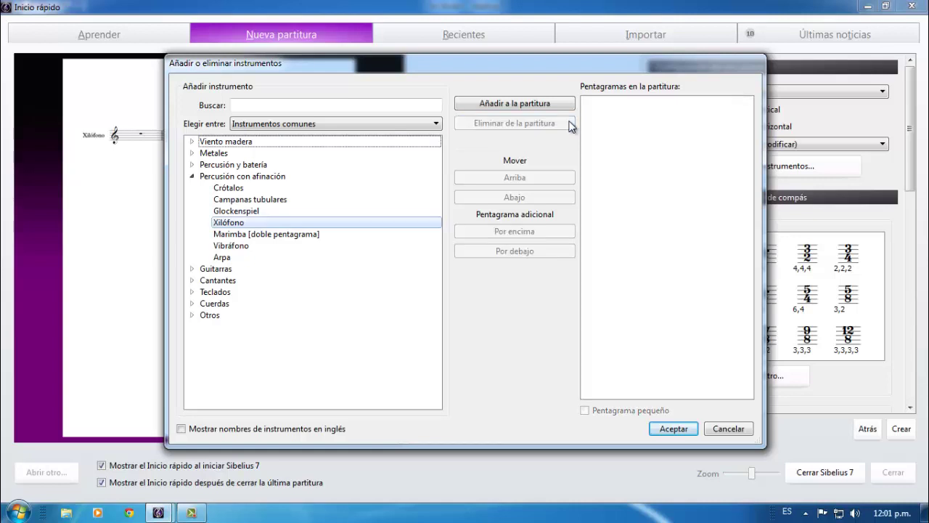
pyautogui.click(193, 177)
pyautogui.click(193, 164)
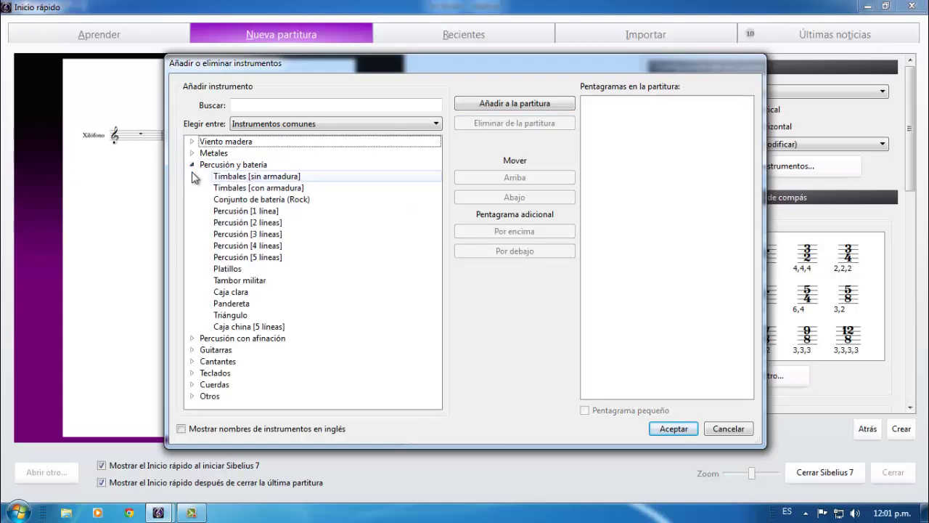
pyautogui.click(239, 202)
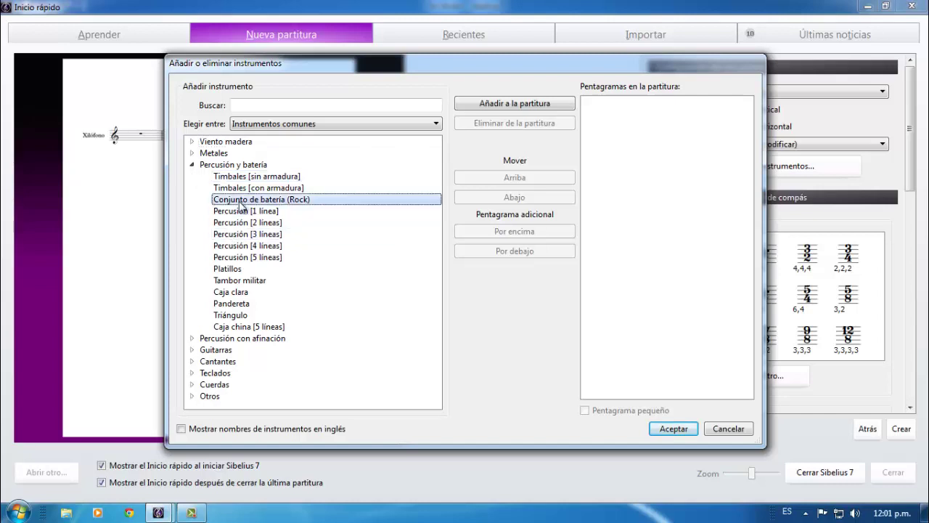
pyautogui.click(511, 102)
pyautogui.click(673, 429)
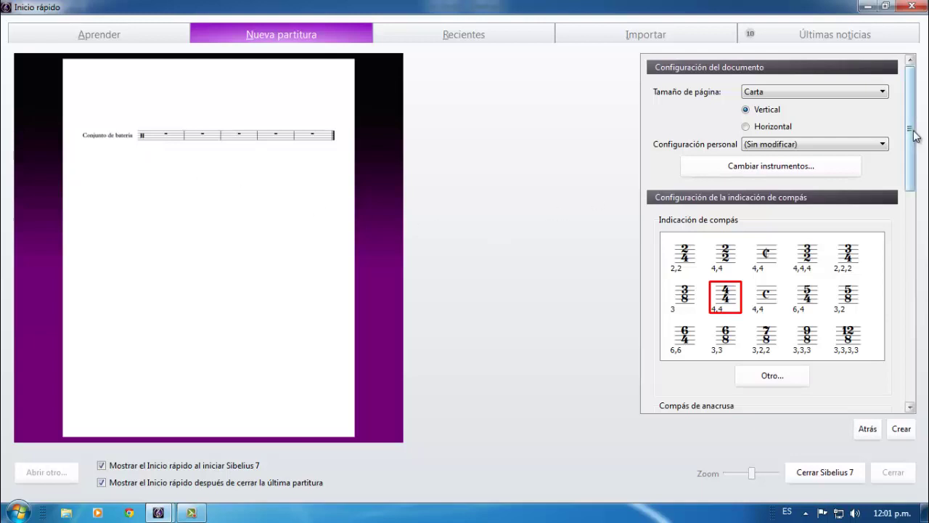
# Title the score "Notación de la Percusión" and create it
pyautogui.moveTo(914, 136); pyautogui.dragTo(919, 183)
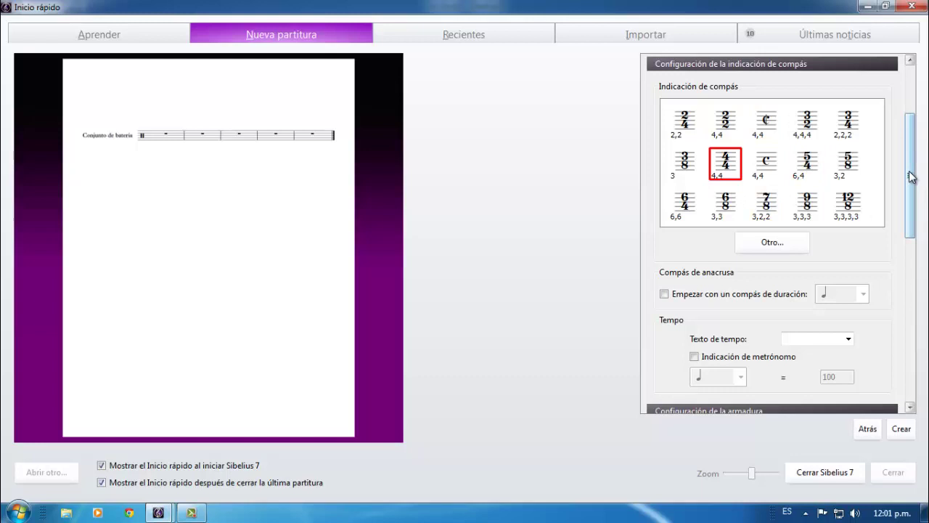
pyautogui.moveTo(912, 177); pyautogui.dragTo(912, 211)
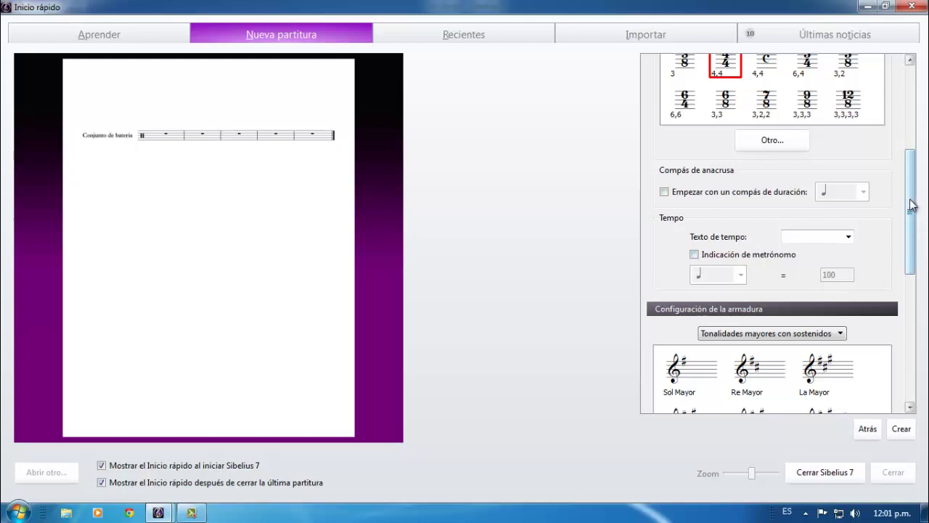
pyautogui.moveTo(912, 205); pyautogui.dragTo(910, 256)
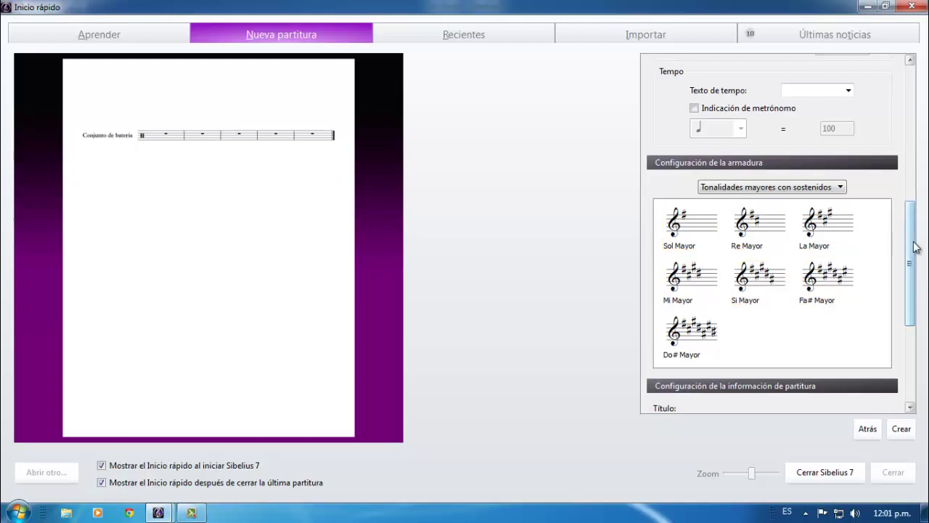
pyautogui.moveTo(916, 246); pyautogui.dragTo(907, 311)
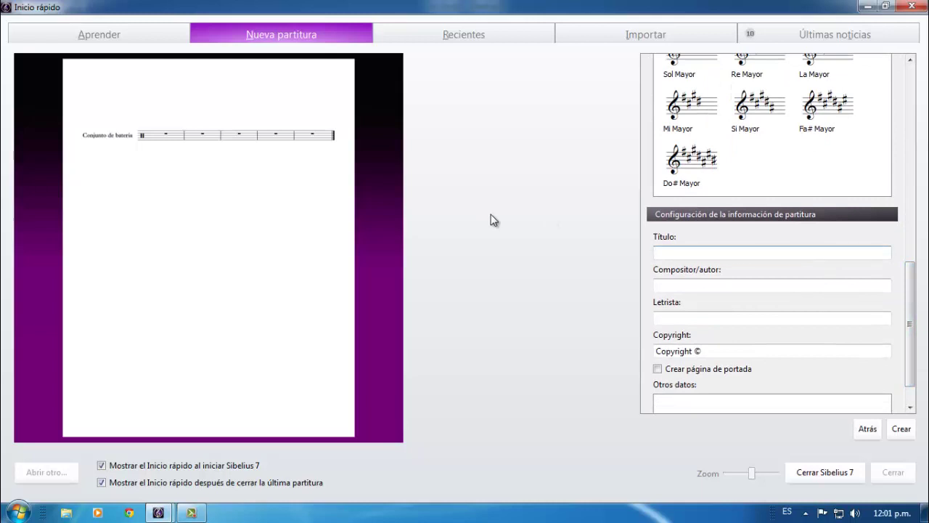
pyautogui.write('Notación de la Percusi')
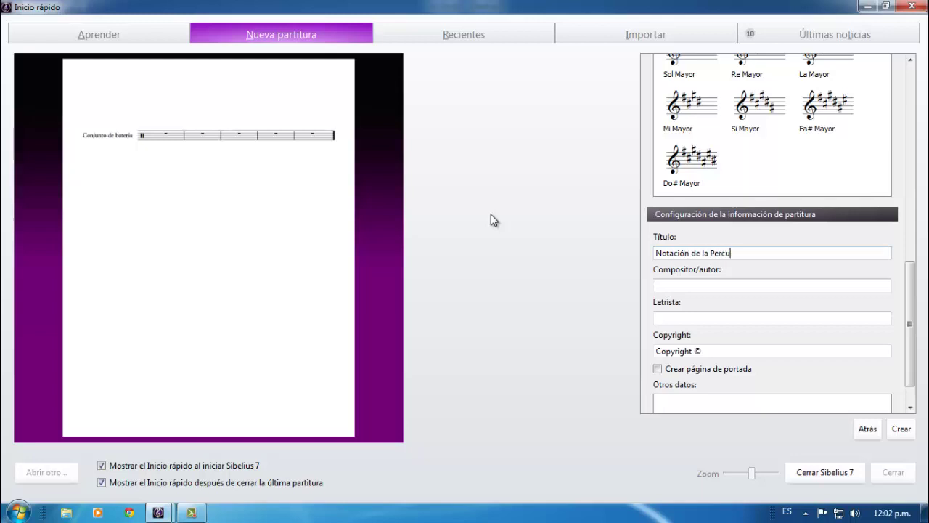
pyautogui.write('ón')
pyautogui.click(907, 431)
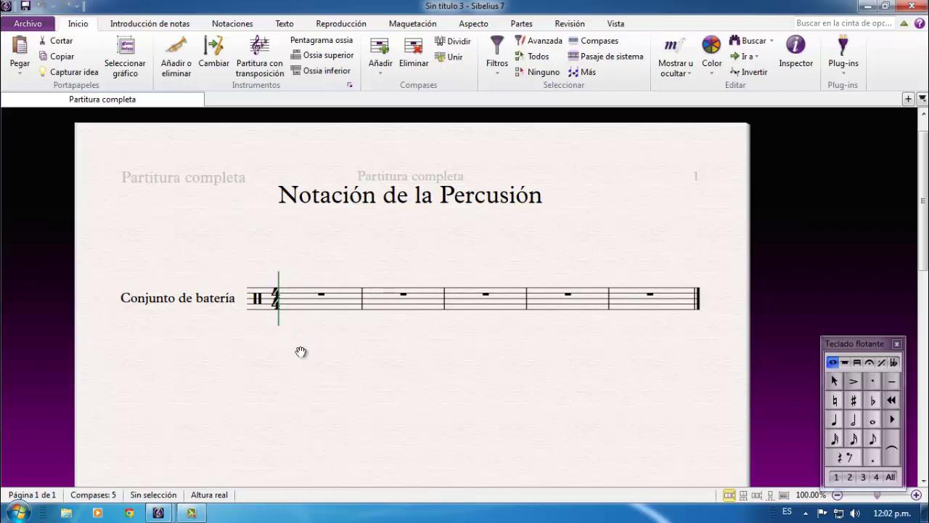
# Enter an eighth note with the Cruz notehead at the start of bar 1 and raise it to A5
pyautogui.scroll(-1, 300, 352)
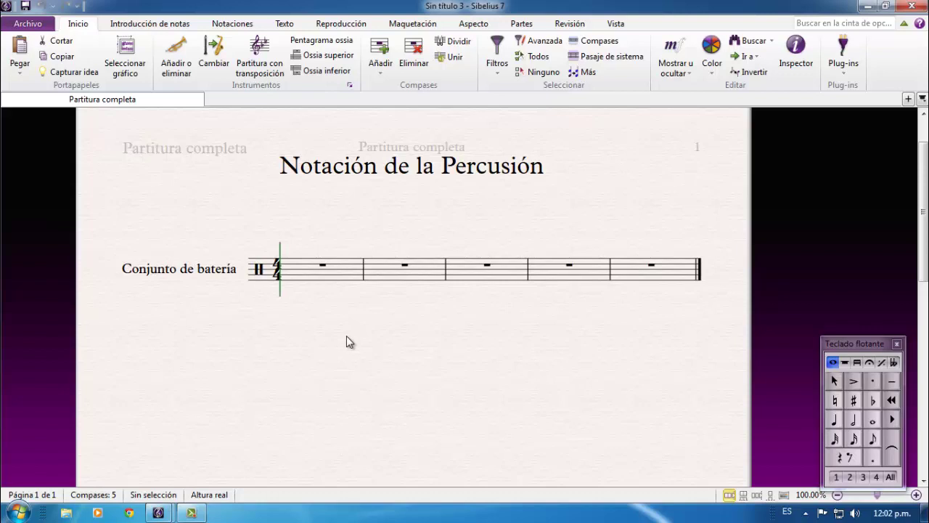
pyautogui.moveTo(346, 336); pyautogui.dragTo(375, 346)
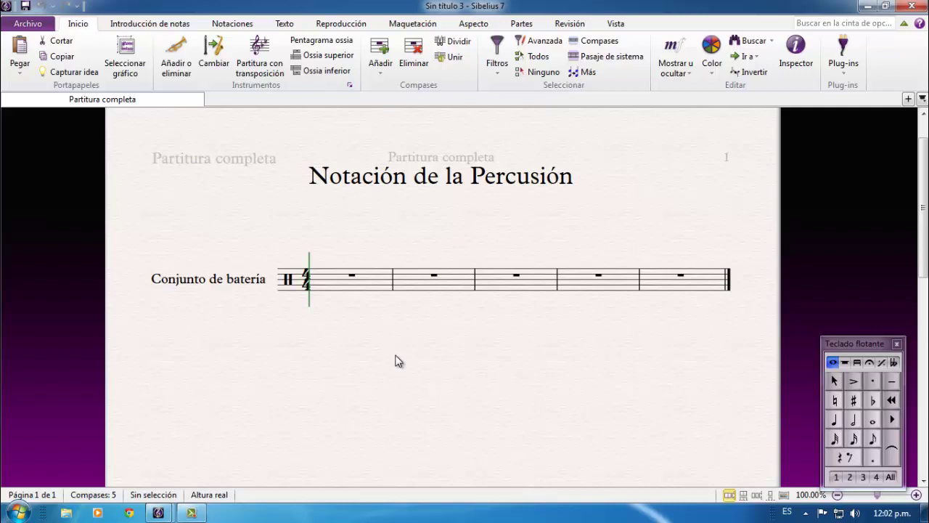
pyautogui.click(873, 441)
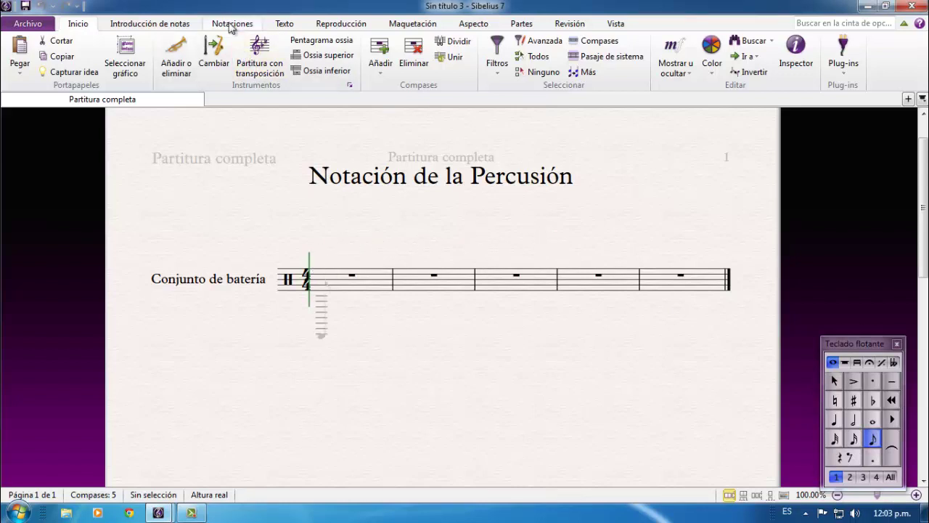
pyautogui.click(232, 24)
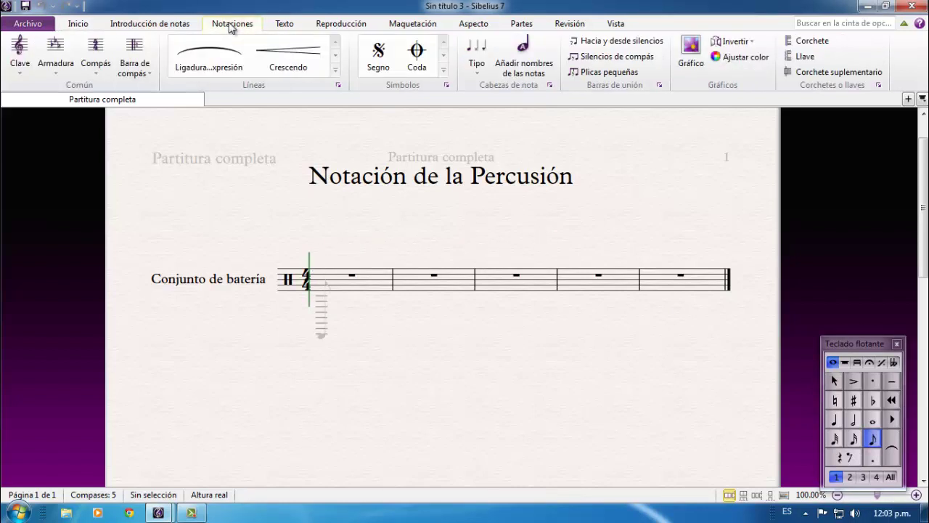
pyautogui.click(477, 69)
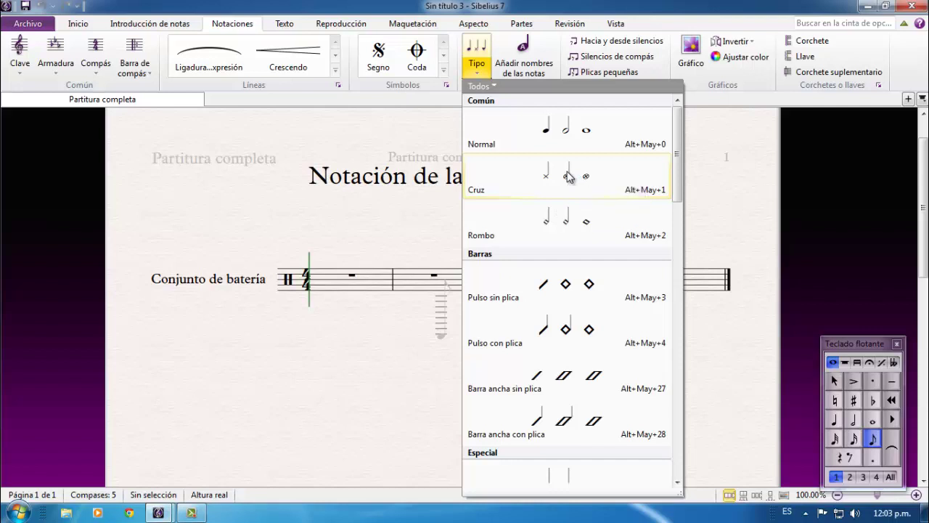
pyautogui.click(568, 177)
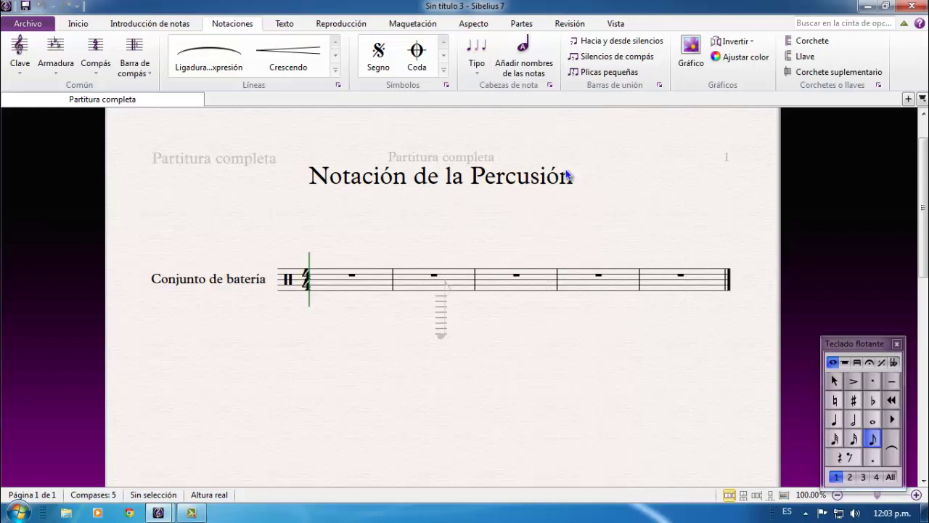
pyautogui.click(329, 270)
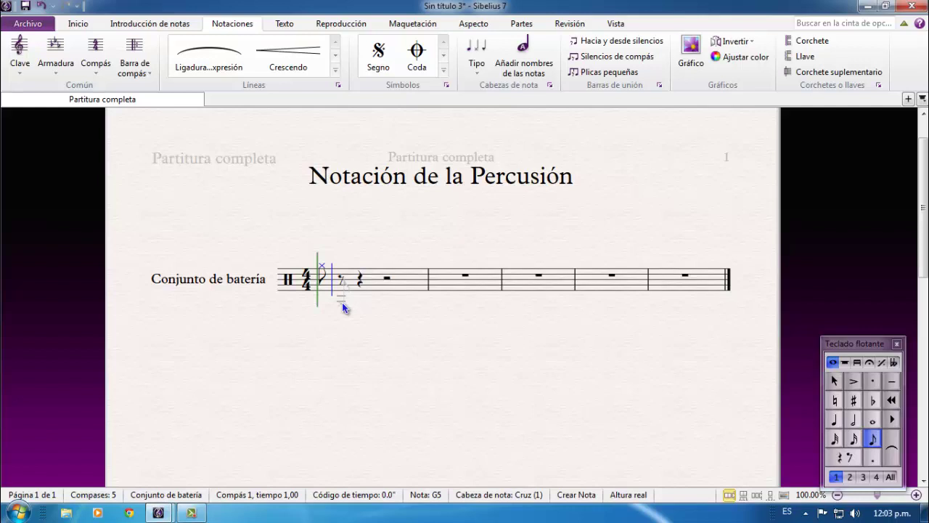
pyautogui.press('Up')
# Fill the rest of bar 1 with seven Cruz-headed eighth notes on G5
pyautogui.hotkey('ctrl', 'z')
pyautogui.press('a')
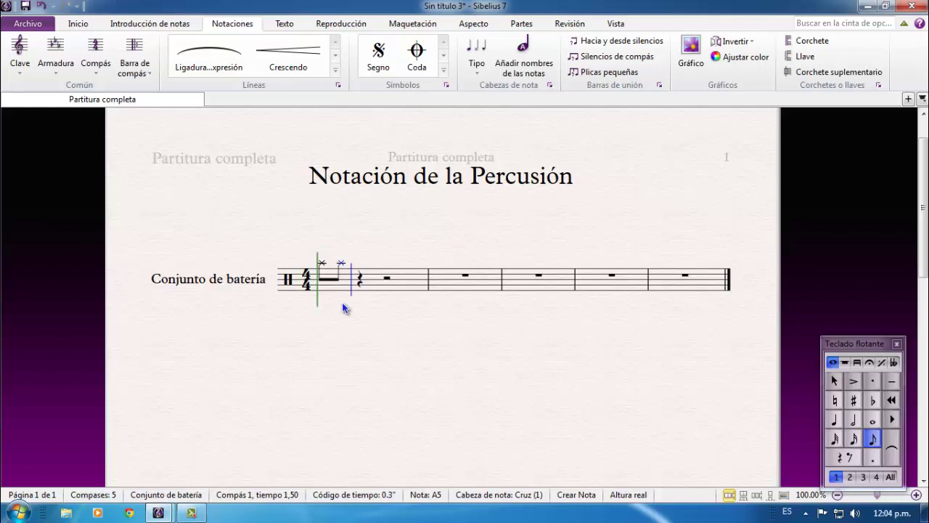
pyautogui.press('Down')
pyautogui.press('g')
pyautogui.press('g')
pyautogui.press('g')
pyautogui.press('g')
pyautogui.press('g')
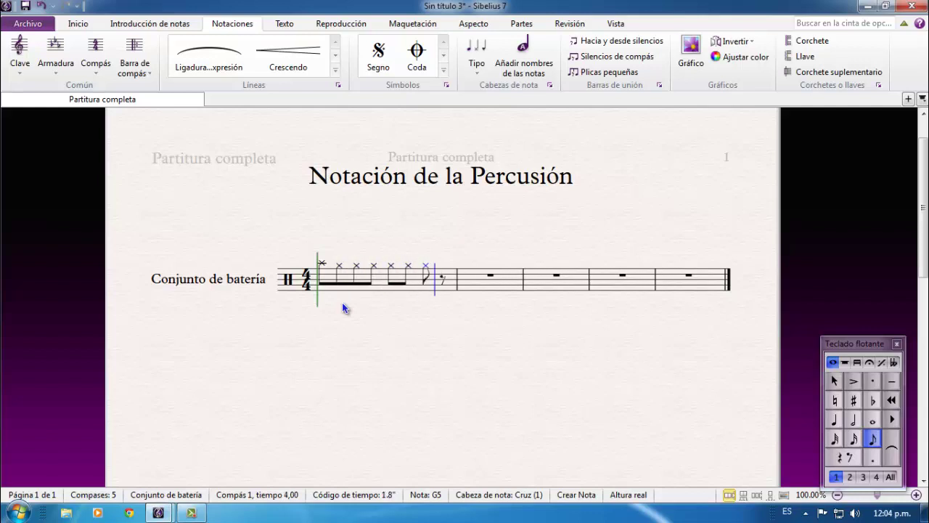
pyautogui.press('g')
# Replace the last two eighth notes of bar 1 with one Cruz-headed quarter note on G5
pyautogui.press('BackSpace')
pyautogui.press('BackSpace')
pyautogui.click(834, 421)
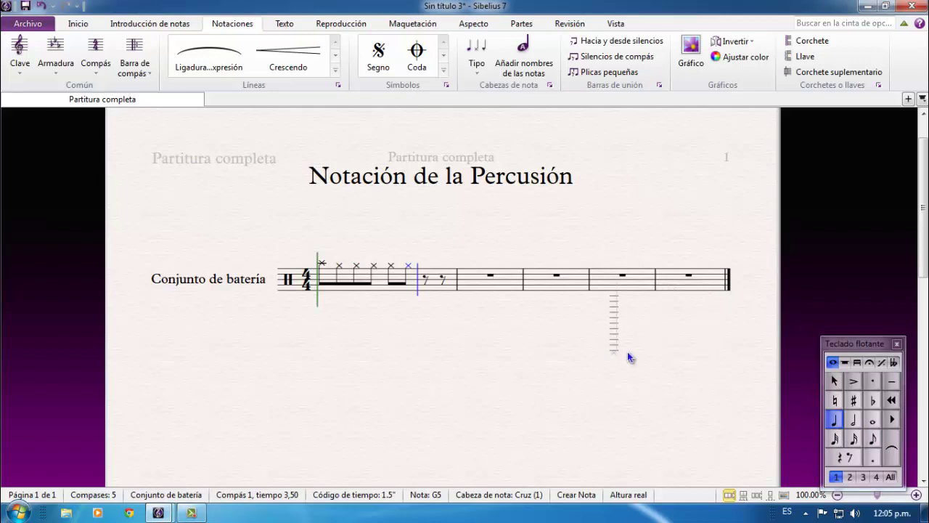
pyautogui.press('g')
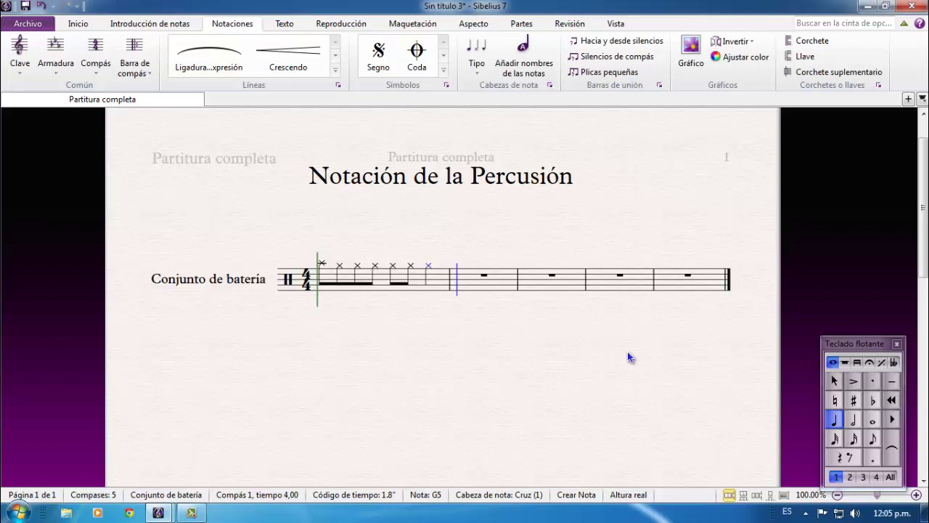
# Replace the quarter note ending bar 1 with two Cruz-headed eighth notes on G5 and leave note entry
pyautogui.press('BackSpace')
pyautogui.press('3')
pyautogui.press('g')
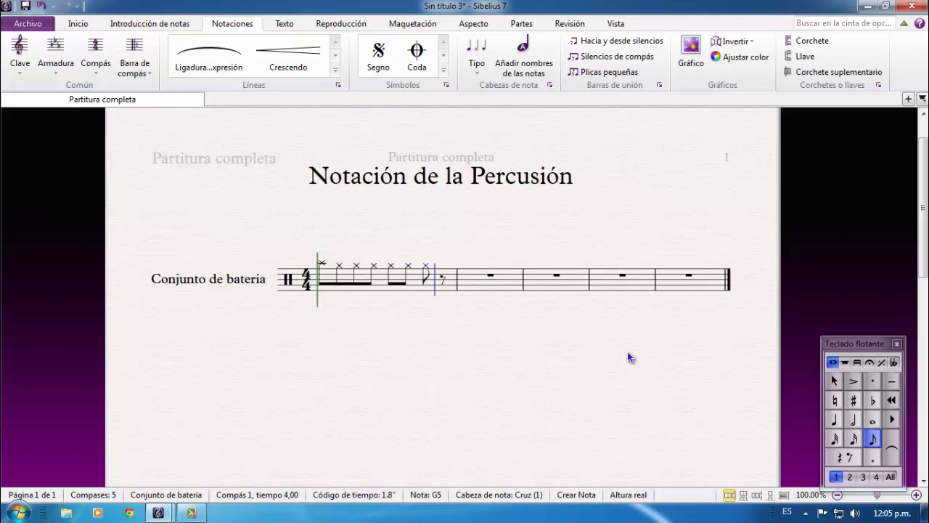
pyautogui.press('g')
pyautogui.press('Escape')
pyautogui.press('Escape')
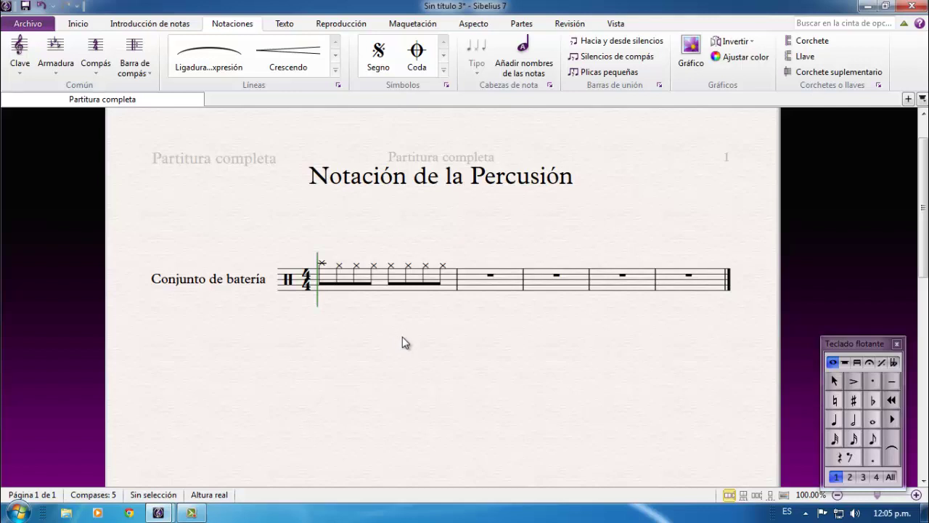
# Fill voice 2 of bar 1 with four normal-headed quarter notes on F4, C5, F4 and C5, and leave note entry
pyautogui.moveTo(844, 345); pyautogui.dragTo(832, 269)
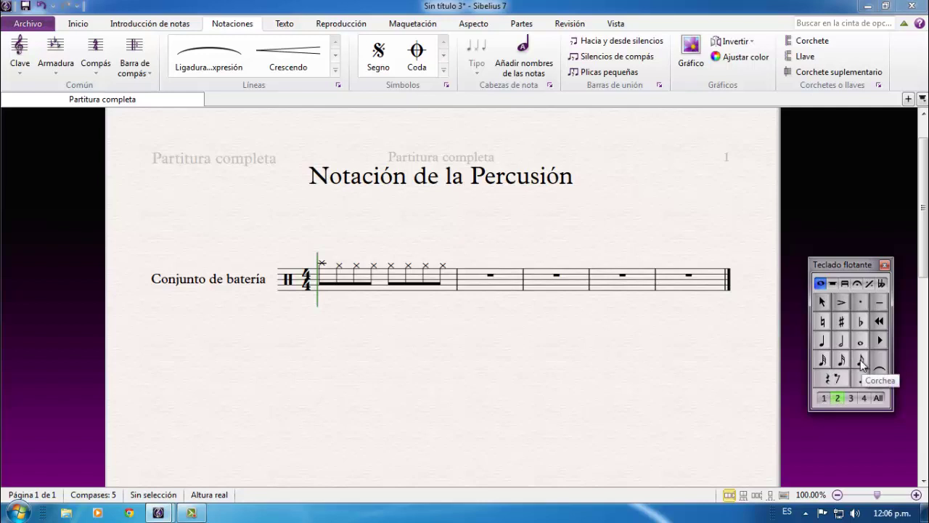
pyautogui.click(821, 341)
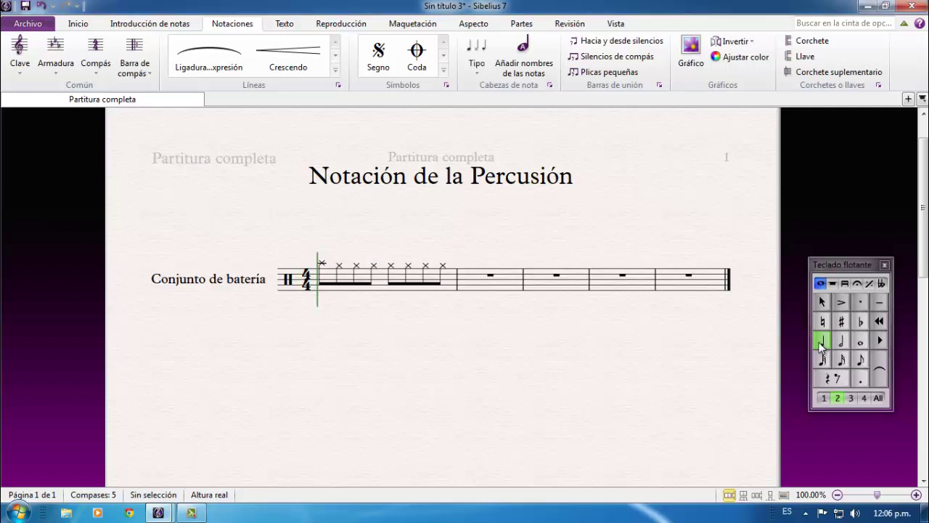
pyautogui.click(324, 292)
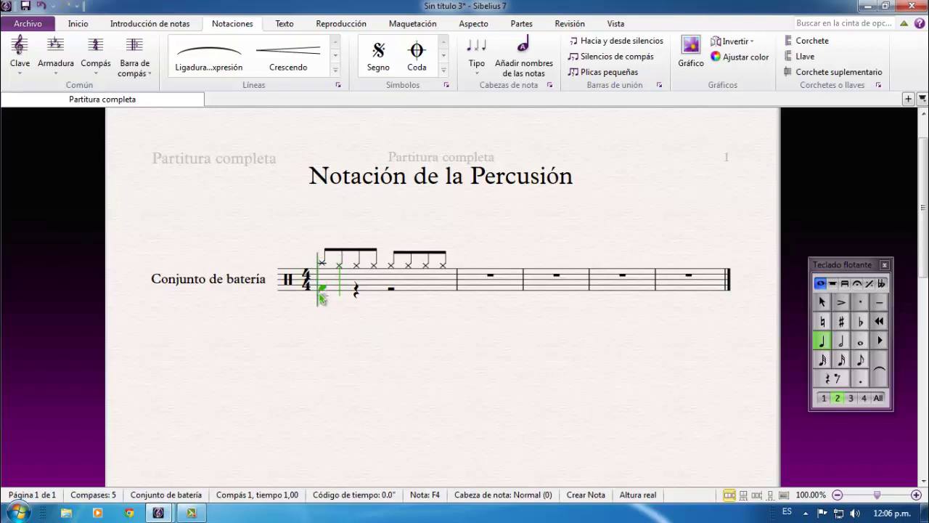
pyautogui.moveTo(322, 296); pyautogui.dragTo(335, 292)
pyautogui.click(325, 290)
pyautogui.click(357, 277)
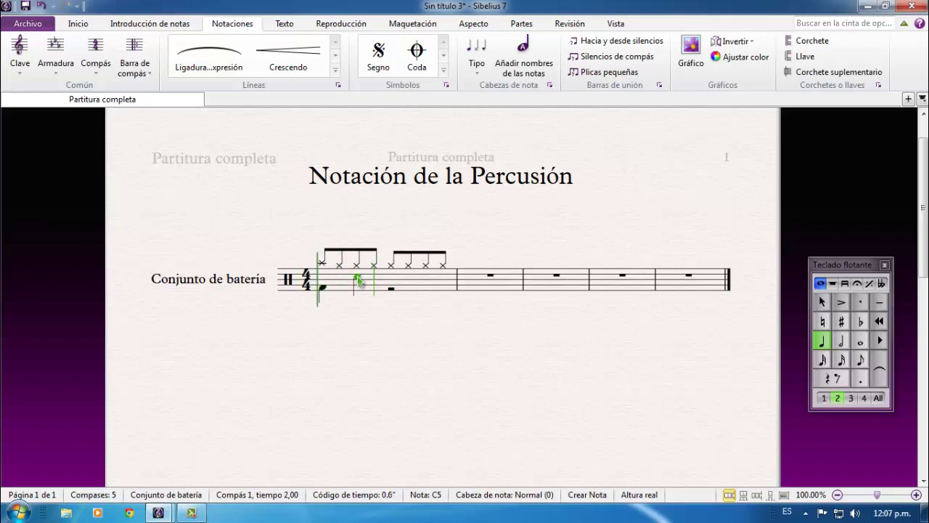
pyautogui.click(390, 288)
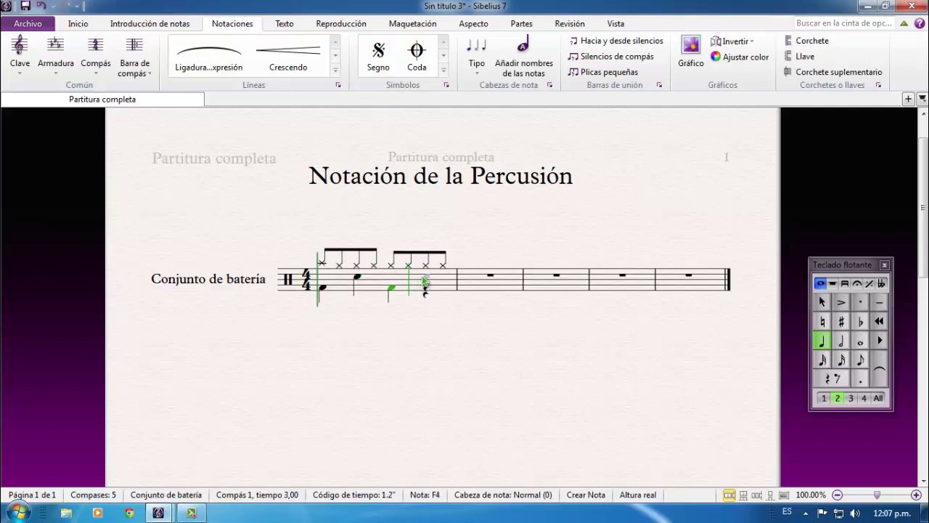
pyautogui.click(425, 278)
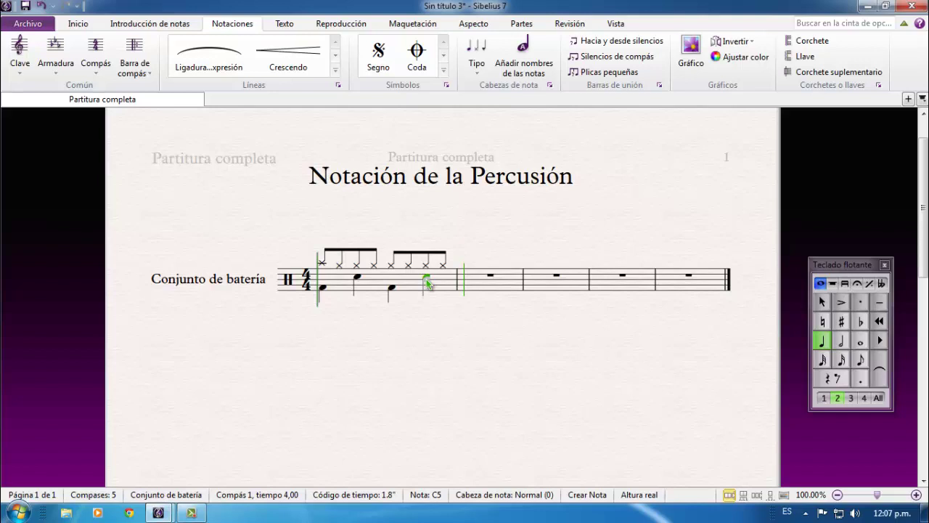
pyautogui.press('Escape')
pyautogui.press('Escape')
# Play back bar 1 to hear the two-voice pattern and stop the playback
pyautogui.scroll(3, 428, 287)
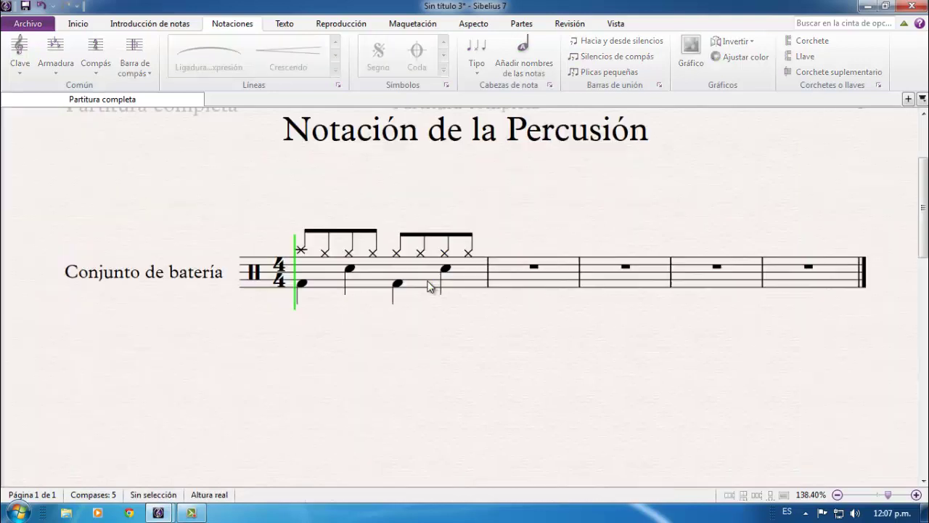
pyautogui.press('space')
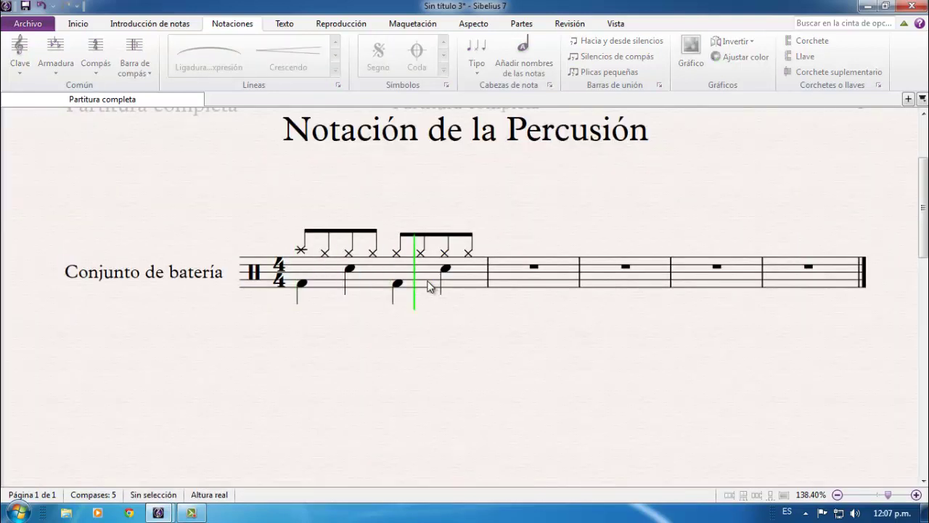
pyautogui.press('space')
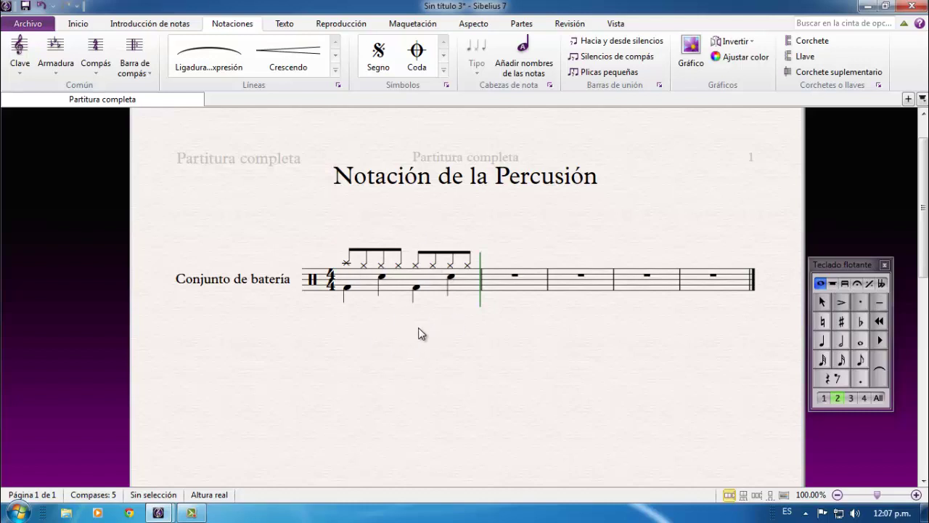
# Repeat the whole of bar 1 four times to fill bars 2 to 5 and clear the selection
pyautogui.click(433, 289)
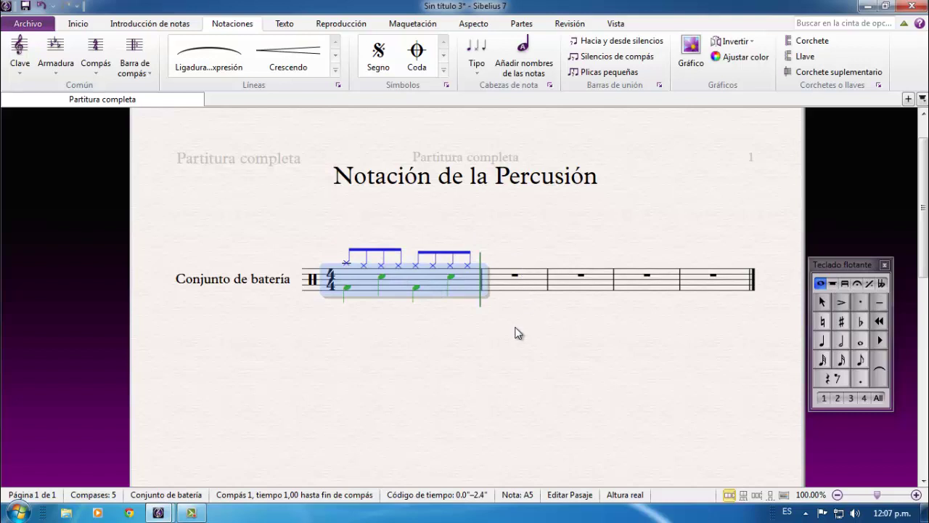
pyautogui.press('r')
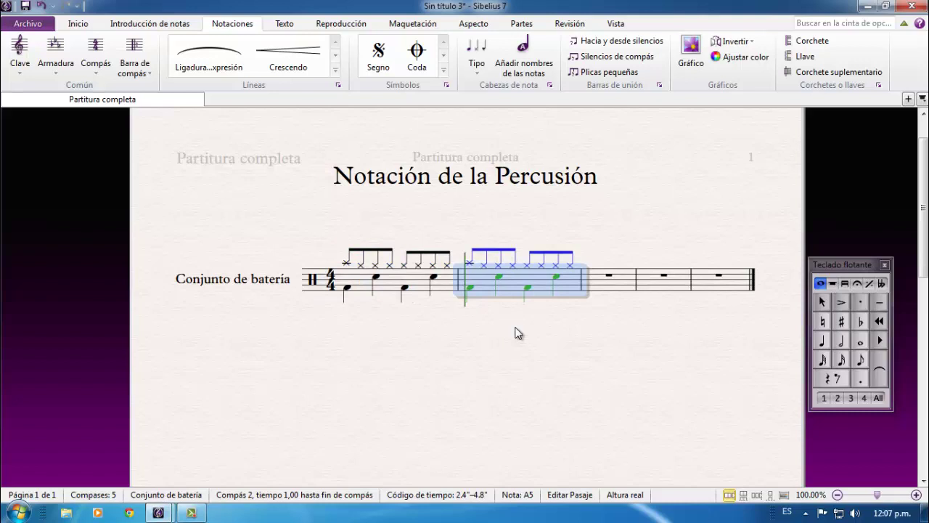
pyautogui.press('r')
pyautogui.press('r')
pyautogui.press('r')
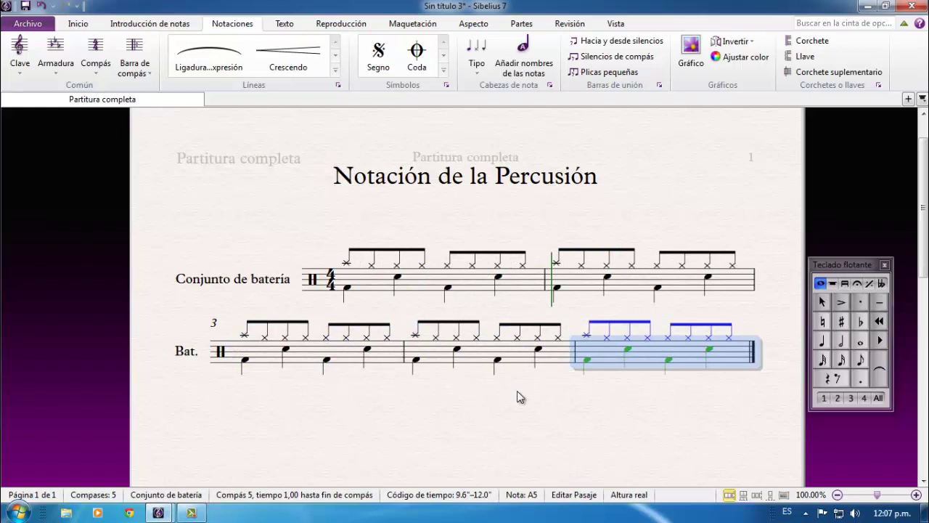
pyautogui.press('Escape')
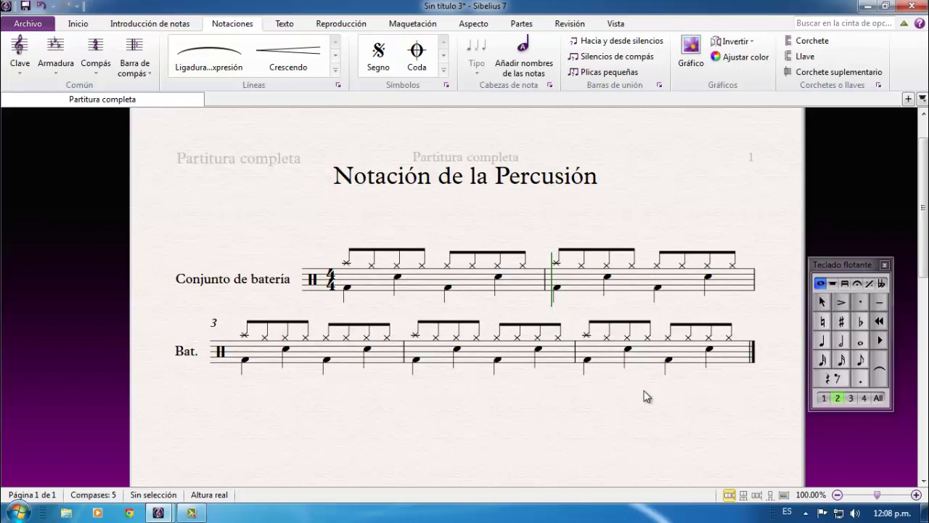
# Add one empty bar at the end of the score after bar 5
pyautogui.click(733, 366)
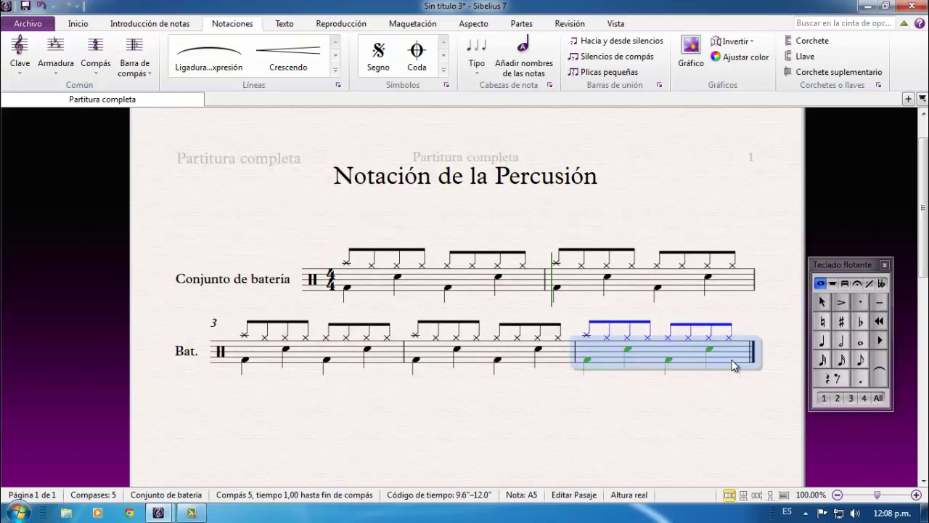
pyautogui.hotkey('ctrl', 'b')
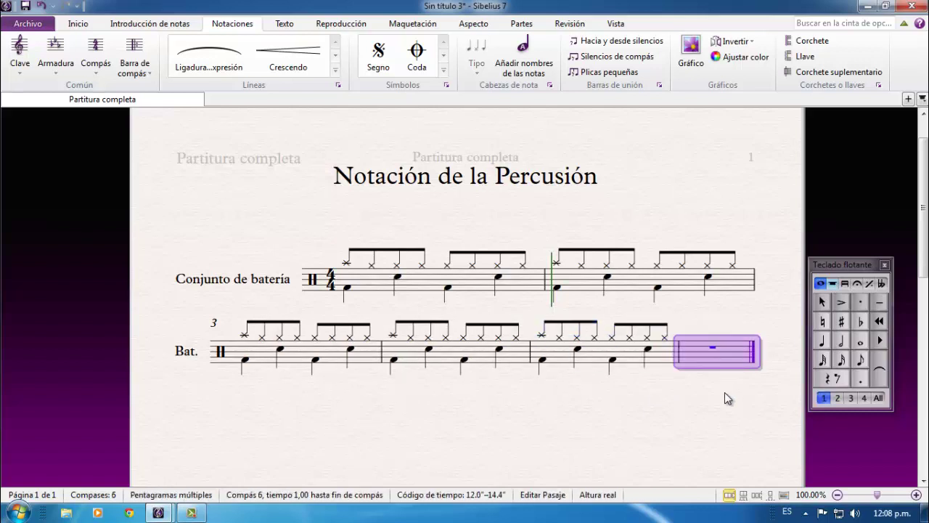
pyautogui.press('Escape')
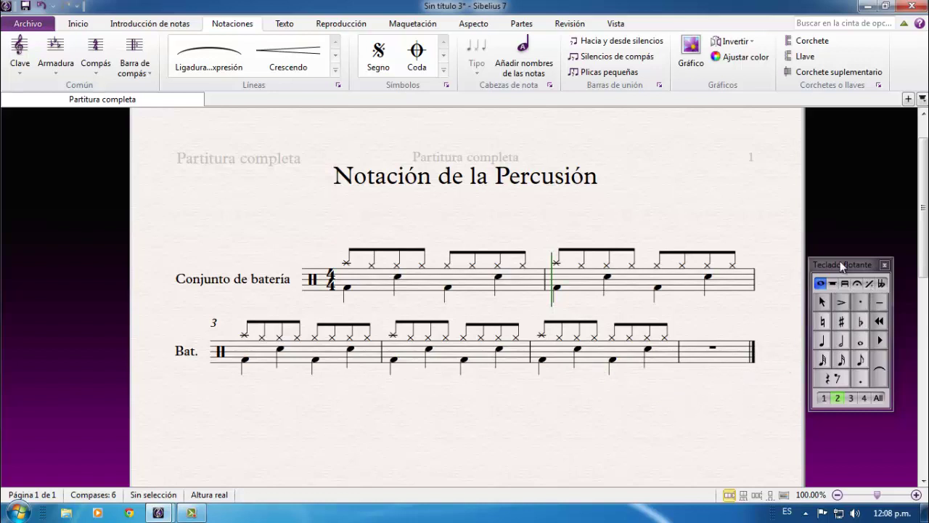
# Try to place a one-bar repeat sign in voice 2 of bar 6
pyautogui.click(871, 284)
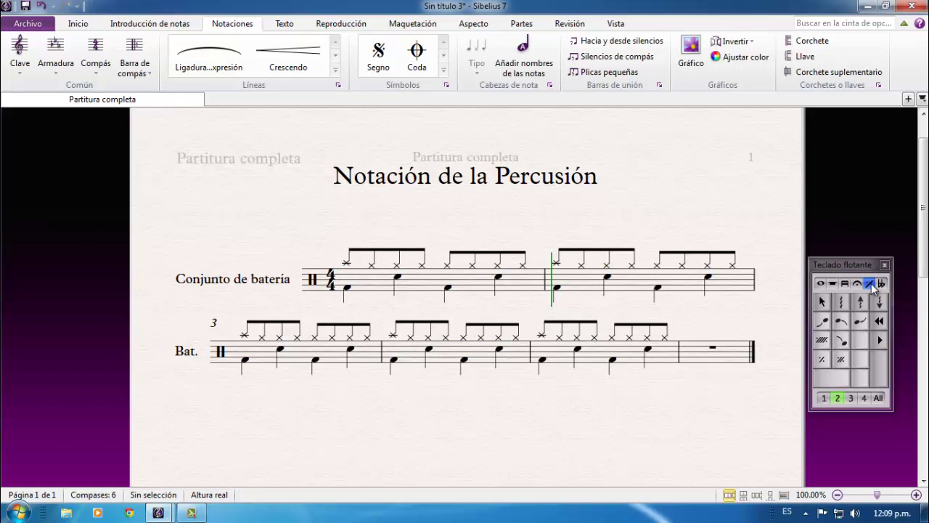
pyautogui.click(821, 360)
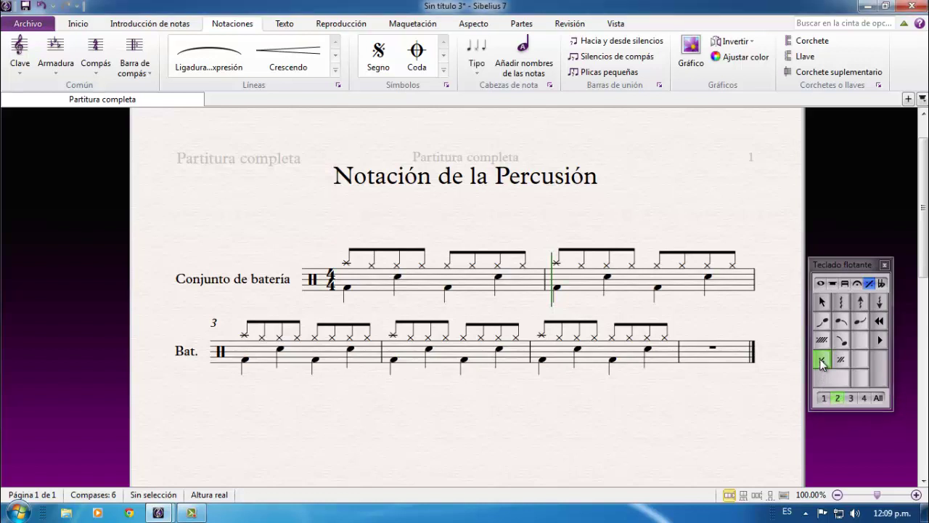
pyautogui.click(719, 357)
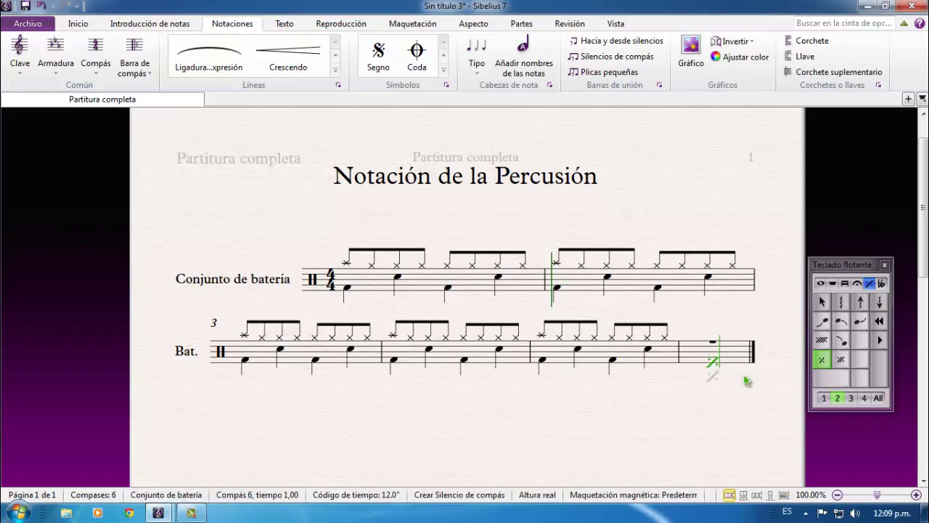
pyautogui.press('Escape')
pyautogui.click(711, 365)
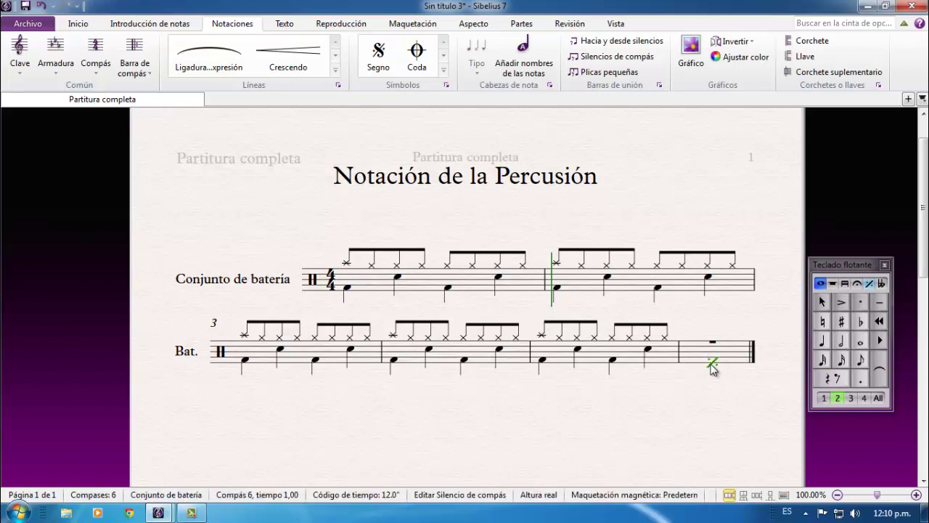
pyautogui.press('Escape')
# Select bar 6 and delete its contents, including the voice 2 repeat sign
pyautogui.click(734, 364)
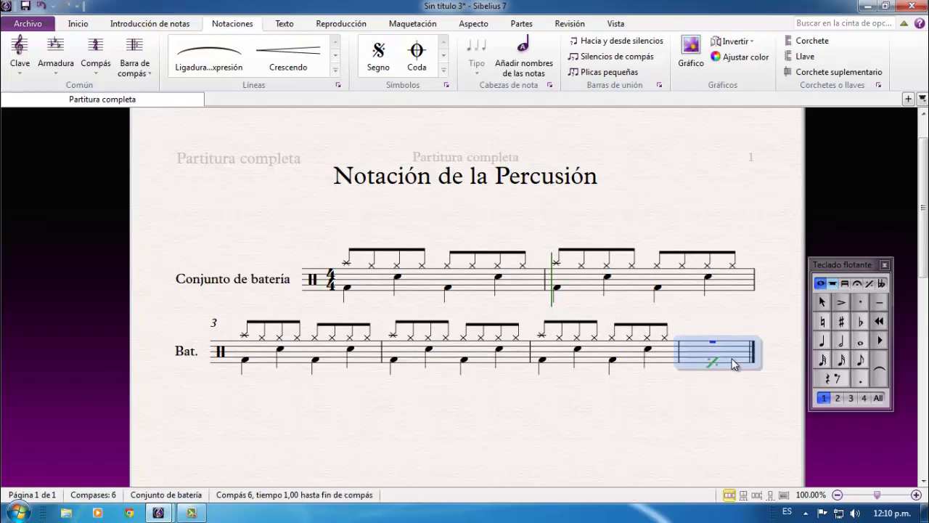
pyautogui.press('Delete')
pyautogui.press('Escape')
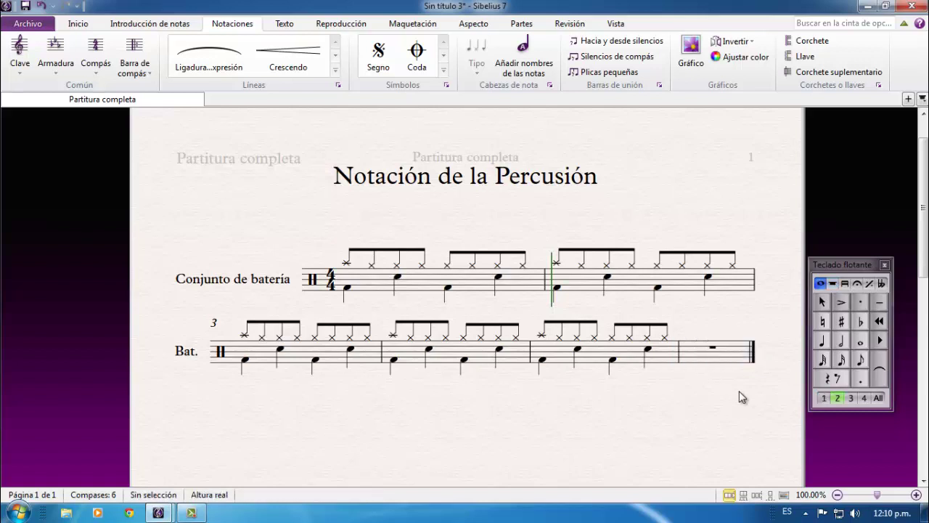
# Place a one-bar repeat sign in voice 1 of bar 6
pyautogui.click(824, 399)
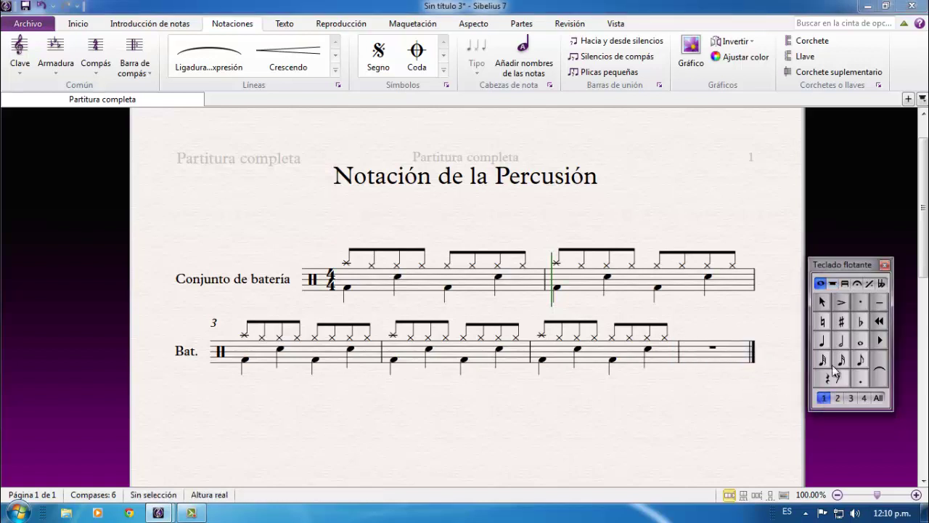
pyautogui.click(870, 283)
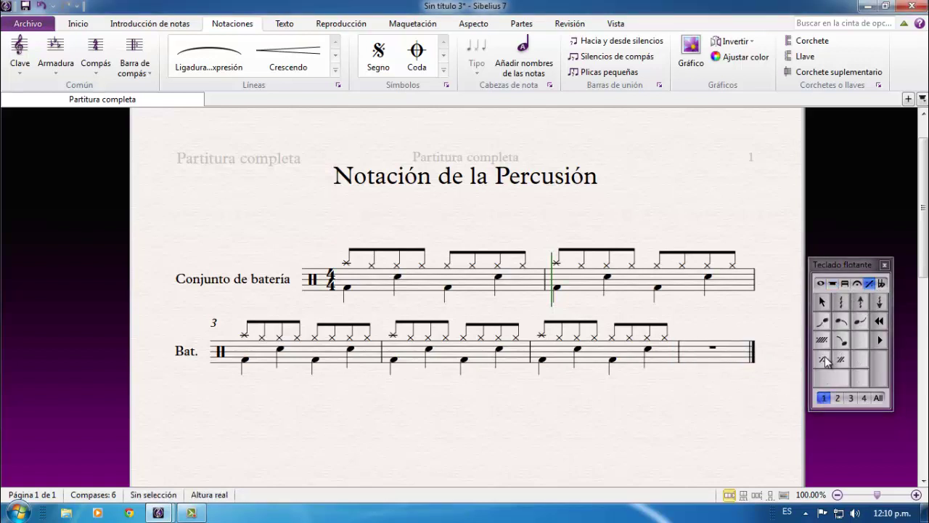
pyautogui.click(823, 359)
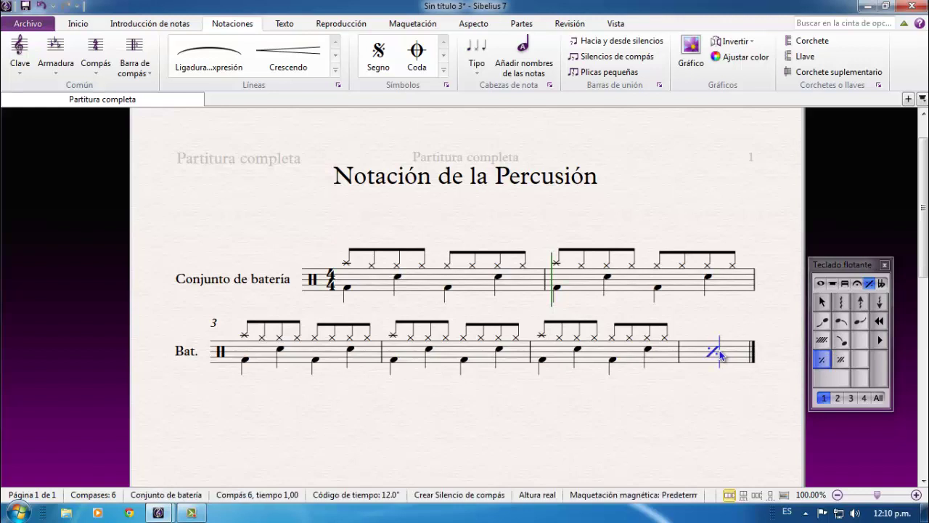
pyautogui.click(716, 352)
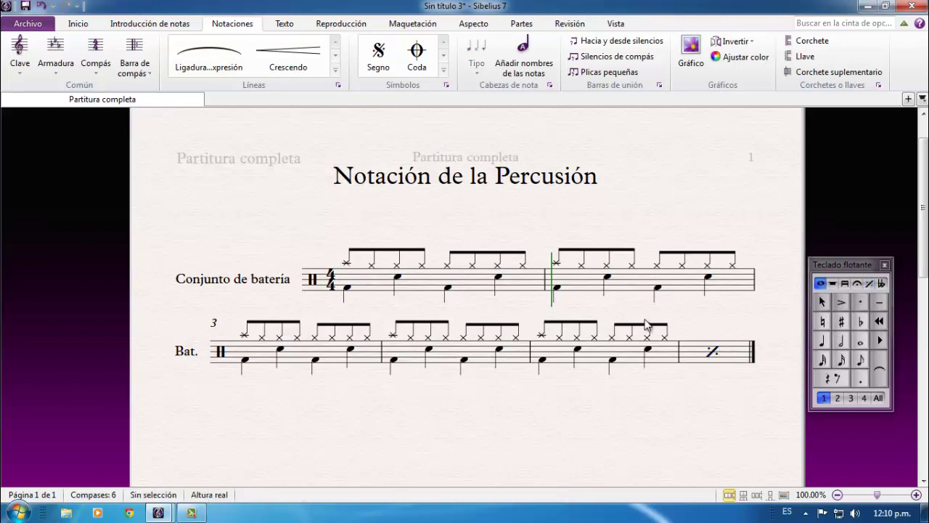
# Play the score from the first F4 of bar 5 through the repeat bar, stop and clear the selection
pyautogui.click(549, 360)
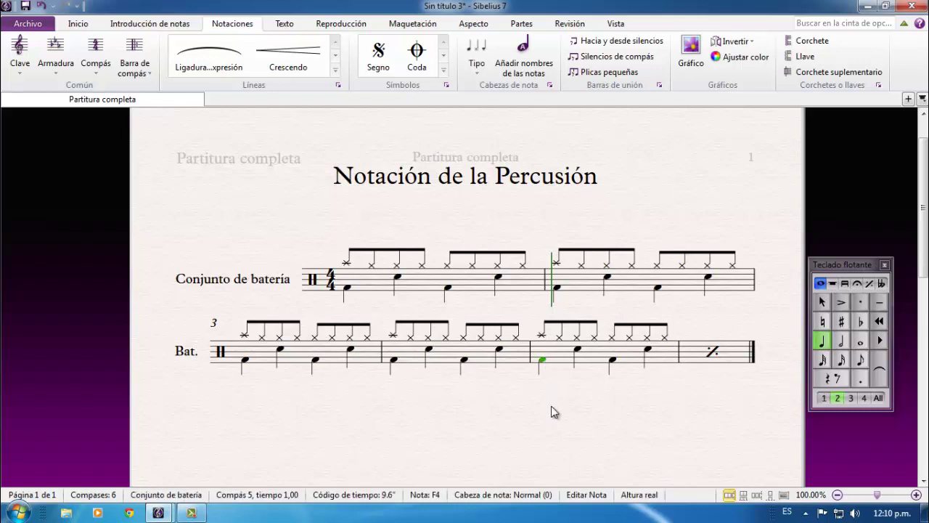
pyautogui.press('p')
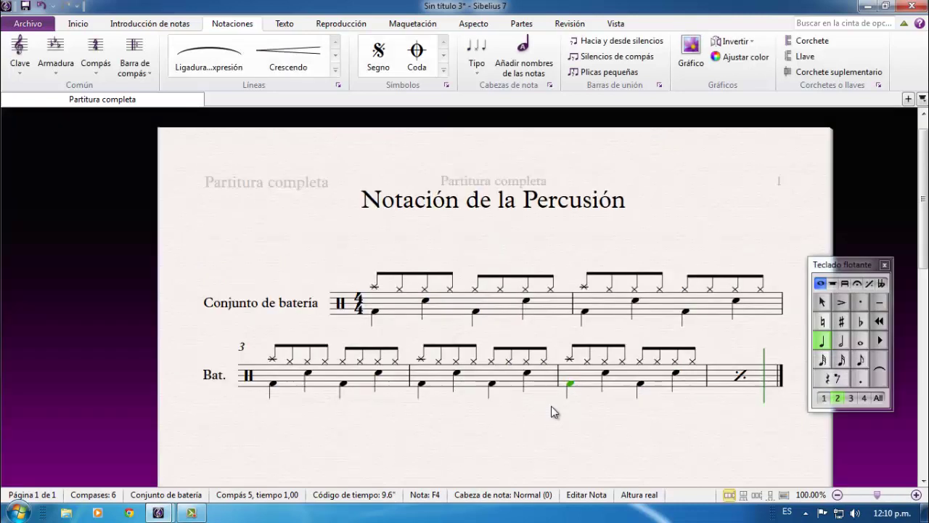
pyautogui.press('space')
pyautogui.press('space')
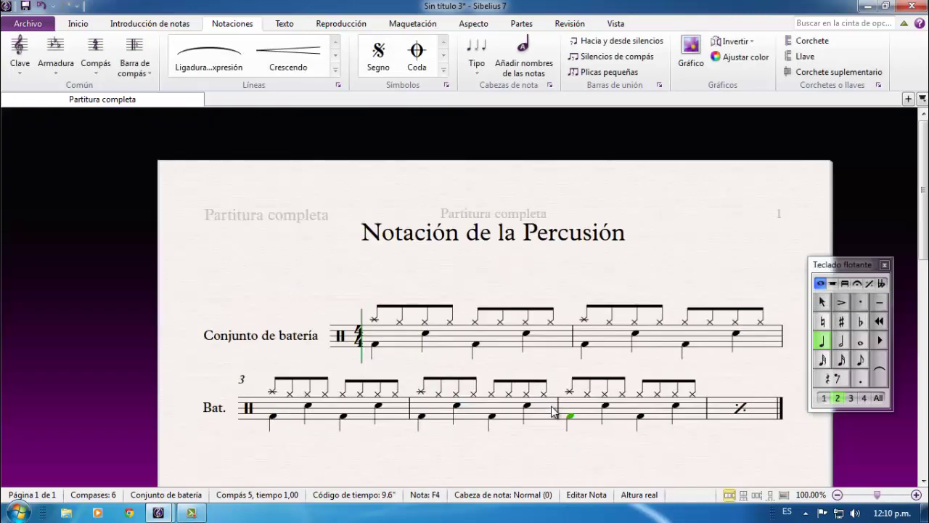
pyautogui.click(598, 449)
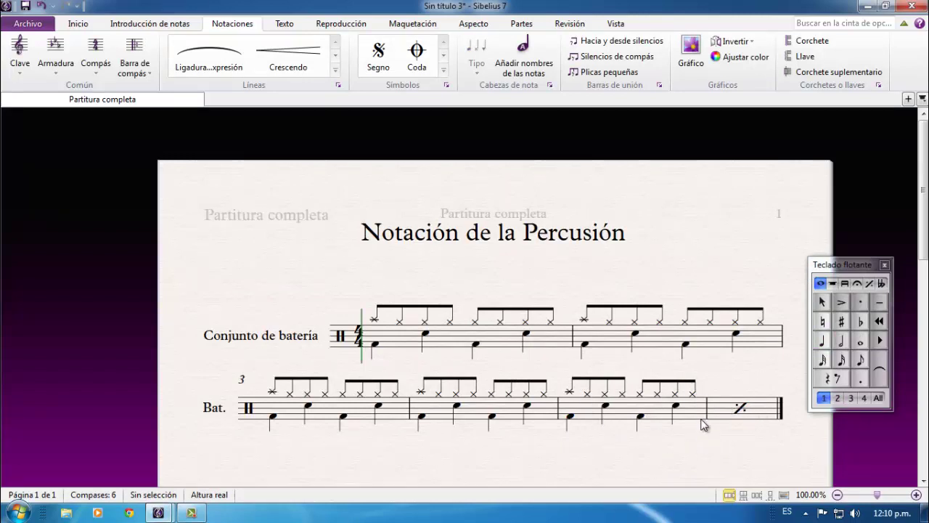
pyautogui.moveTo(692, 445); pyautogui.dragTo(681, 370)
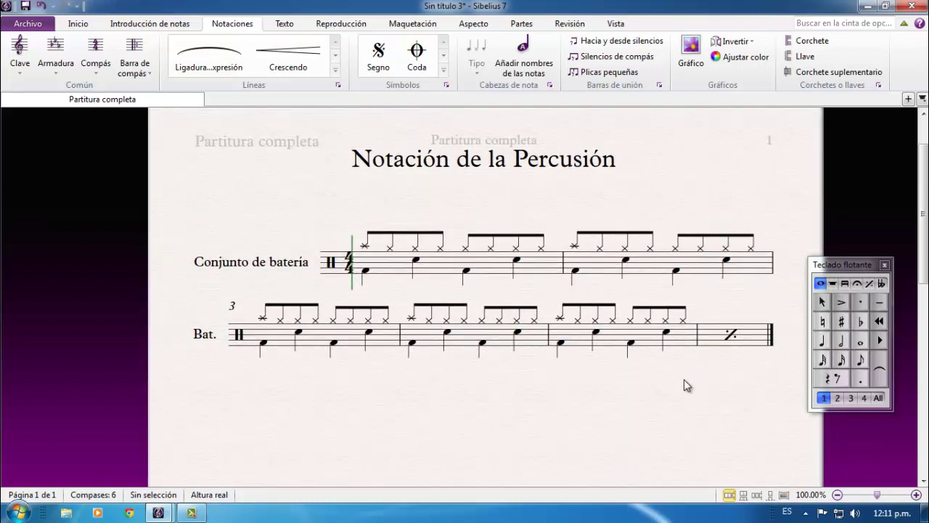
pyautogui.moveTo(684, 379); pyautogui.dragTo(659, 390)
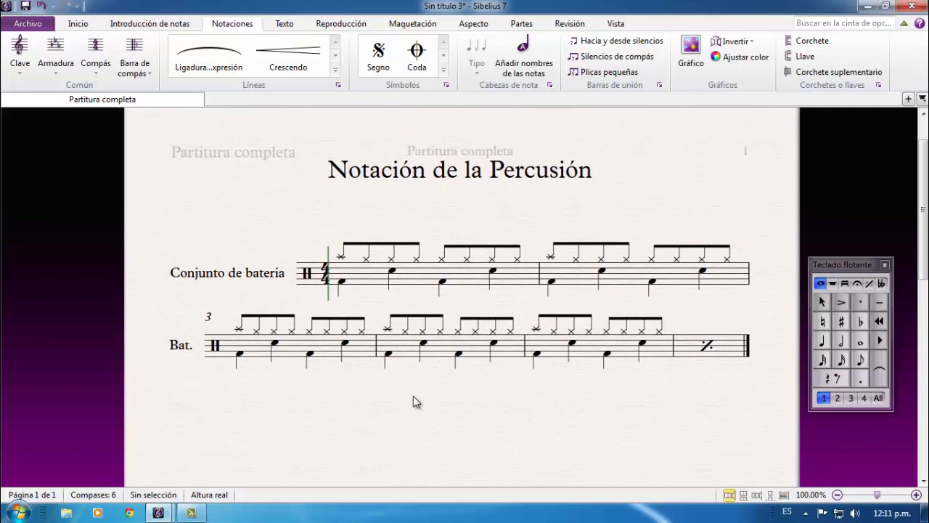
# Switch to the other open score, "Sin título", and play it back from the beginning
pyautogui.moveTo(165, 513)
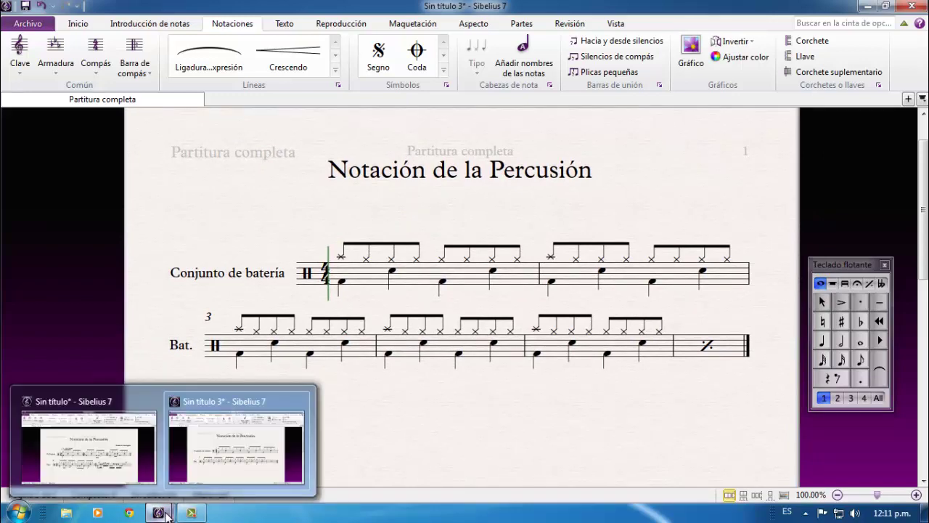
pyautogui.click(124, 473)
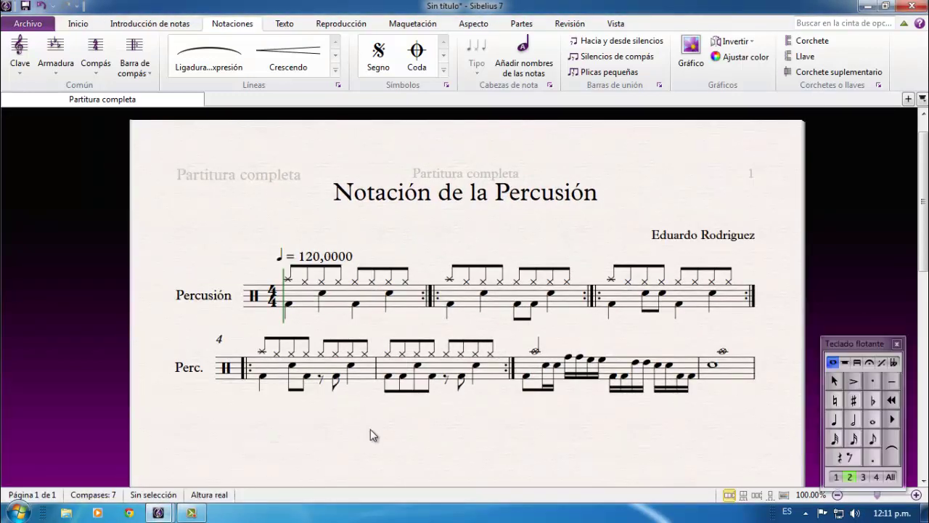
pyautogui.moveTo(370, 433); pyautogui.dragTo(354, 371)
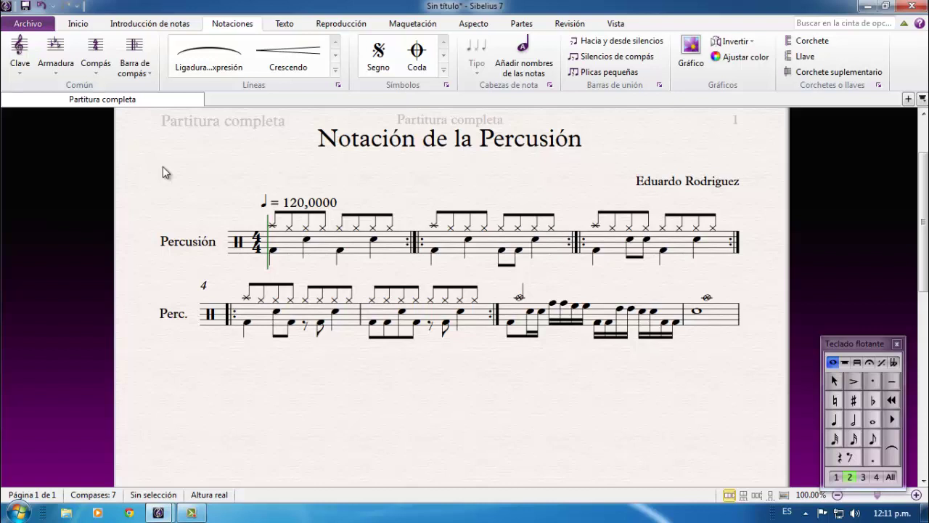
pyautogui.press('space')
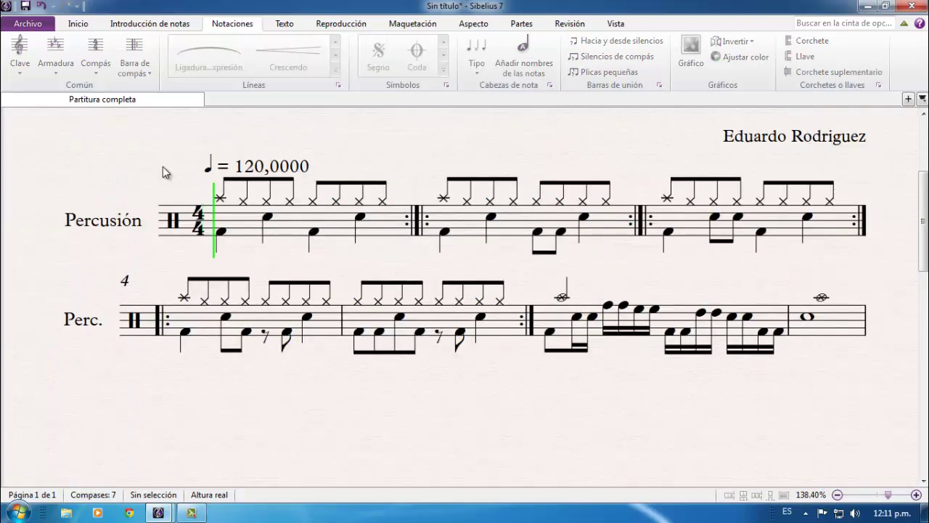